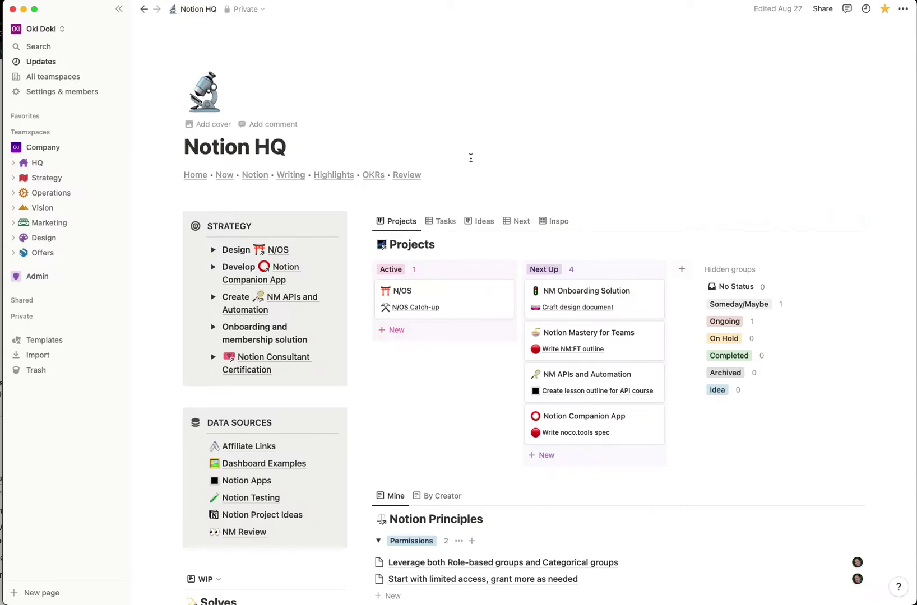
# Collapse the Company teamspace's page list and open the Create a new teamspace dialog.
pyautogui.click(64, 149)
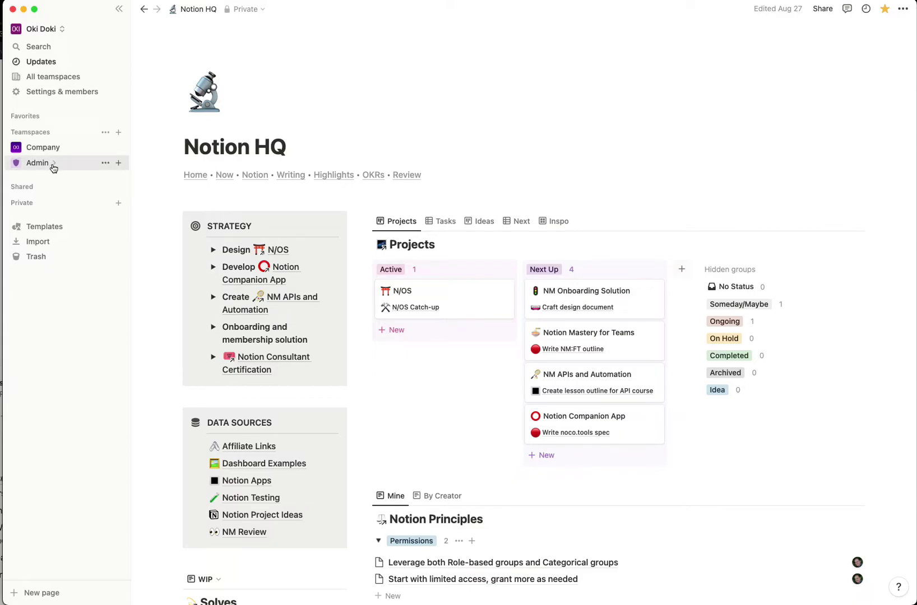
pyautogui.click(118, 133)
# Name the new teamspace 'Collaborators', set its permissions to Closed, and create it.
pyautogui.click(376, 284)
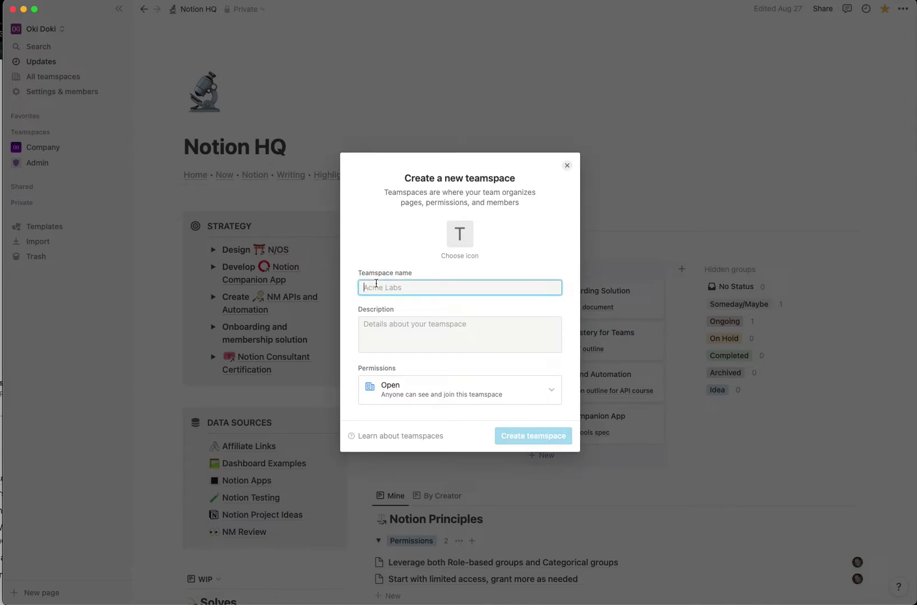
pyautogui.write('Colla')
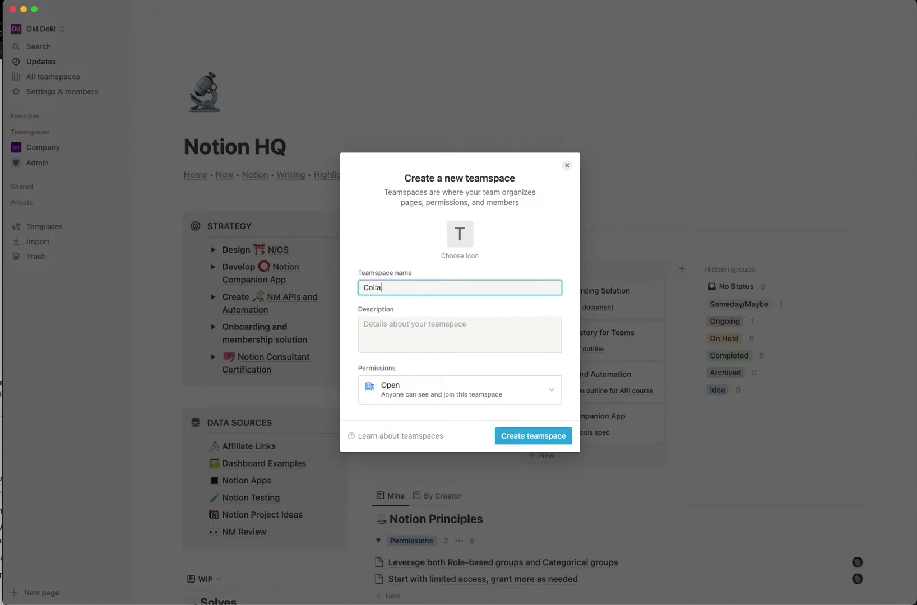
pyautogui.write('borators')
pyautogui.click(381, 334)
pyautogui.click(432, 402)
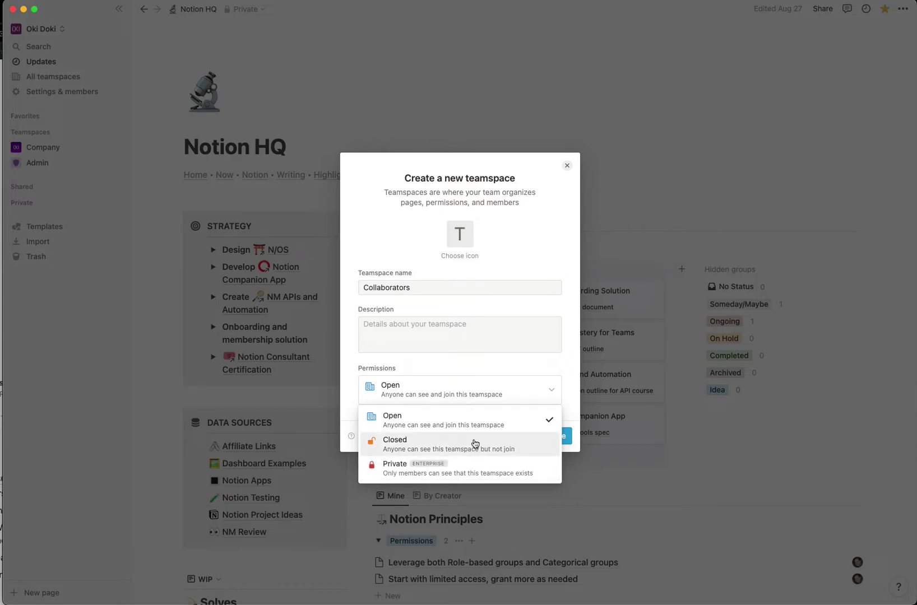
pyautogui.click(475, 444)
pyautogui.click(534, 436)
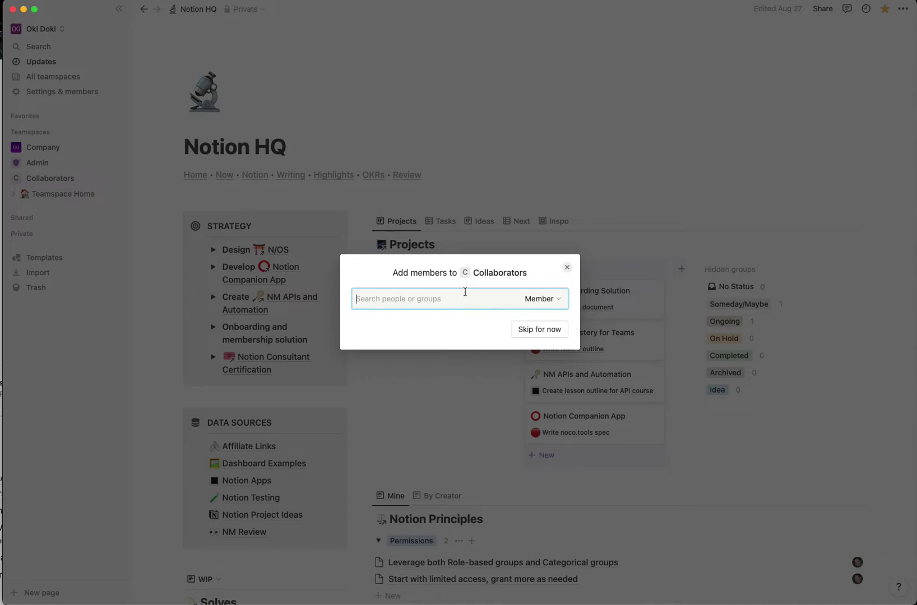
# Keep the new-member role on Member and skip adding members to Collaborators.
pyautogui.click(538, 300)
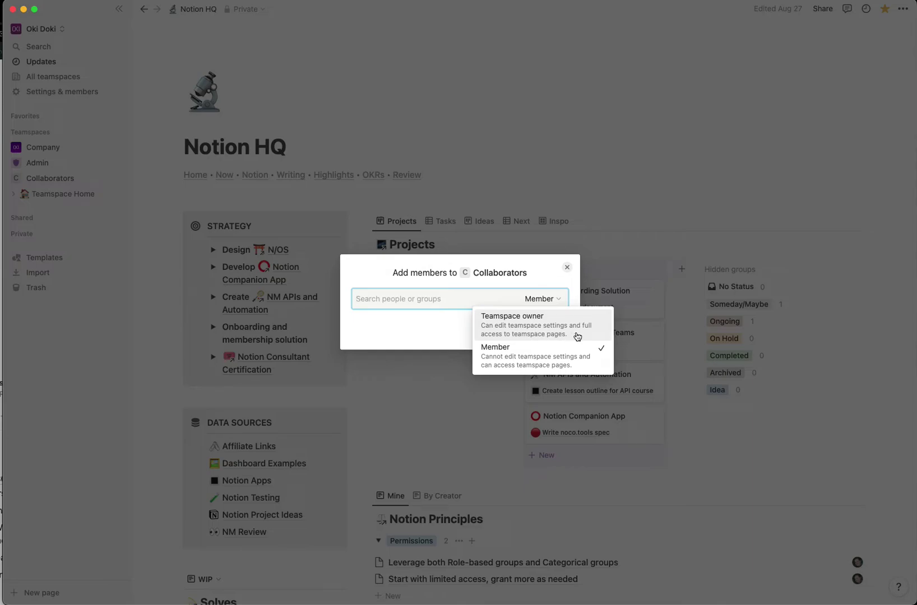
pyautogui.click(464, 332)
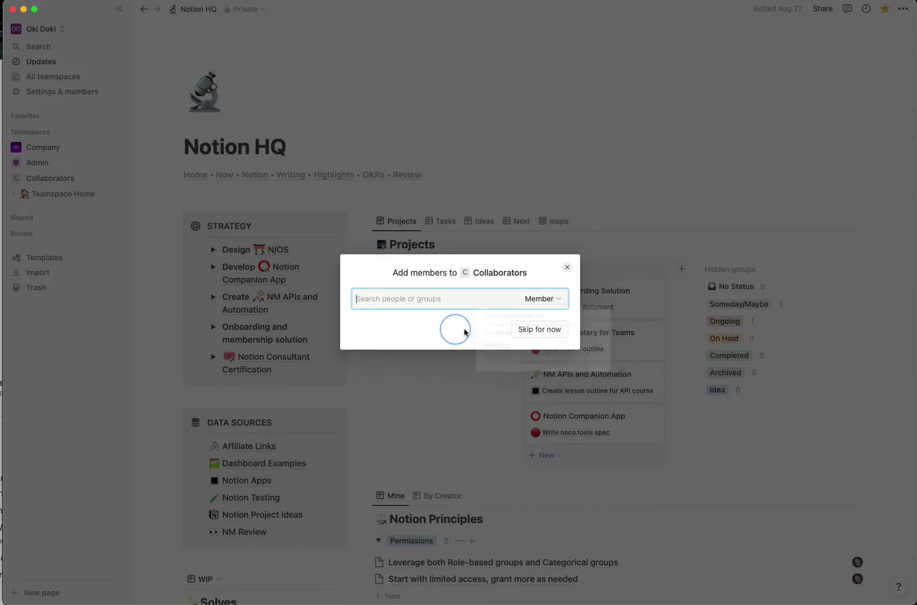
pyautogui.click(535, 329)
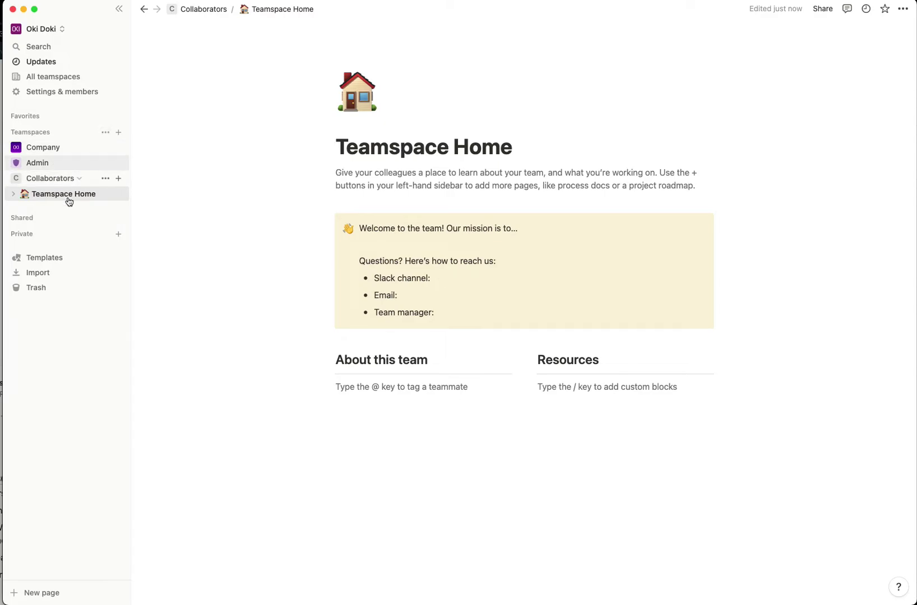
# Open the ••• options menu of the Collaborators teamspace in the sidebar.
pyautogui.click(104, 179)
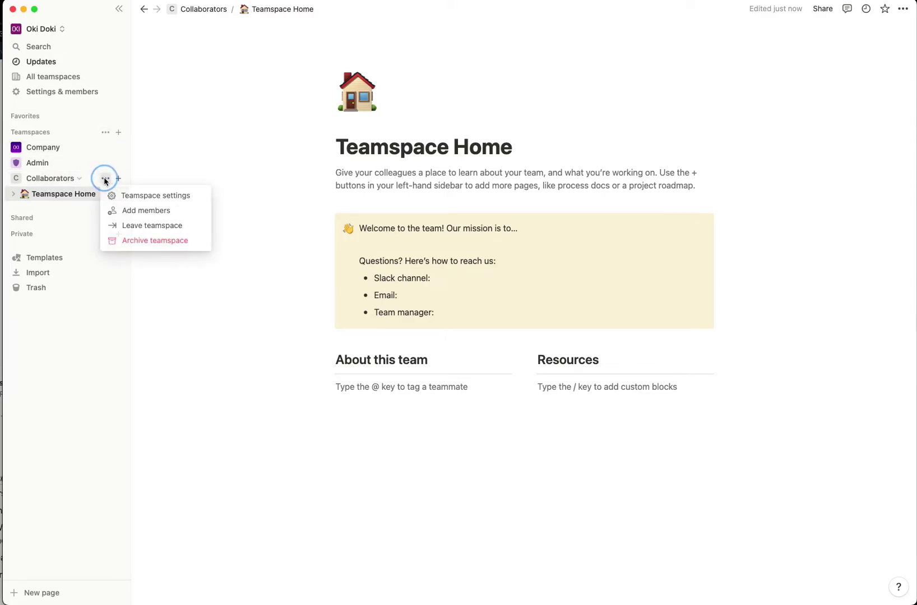
# Open Collaborators' teamspace settings, review the Members tab, then view the General details.
pyautogui.click(129, 194)
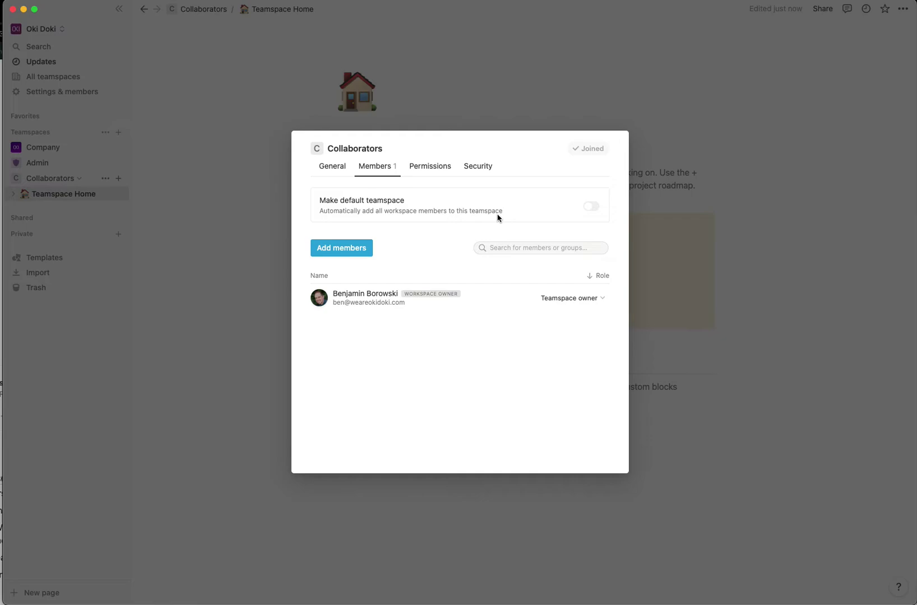
pyautogui.click(340, 174)
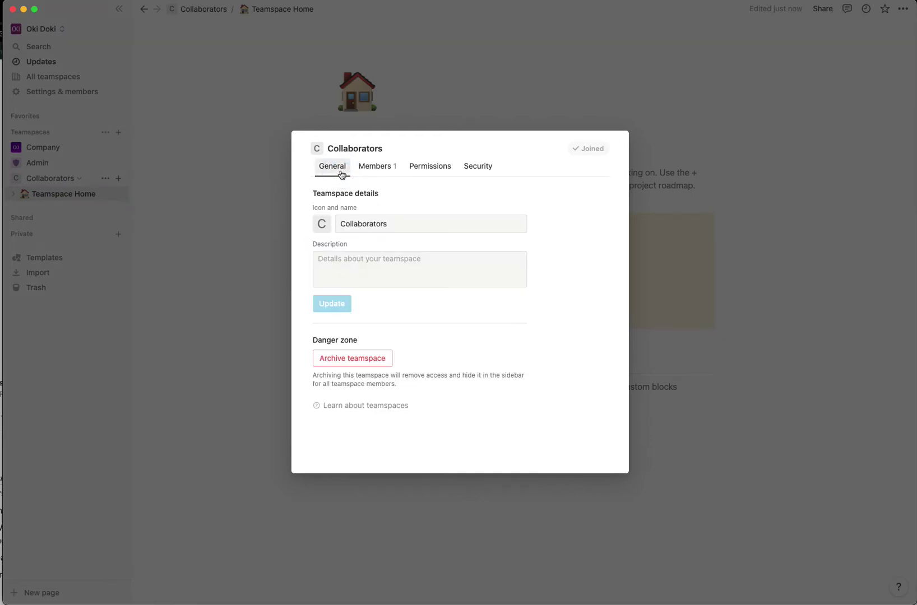
# Set Collaborators members to Can view and limit inviting and sidebar editing to Only teamspace owners.
pyautogui.click(436, 166)
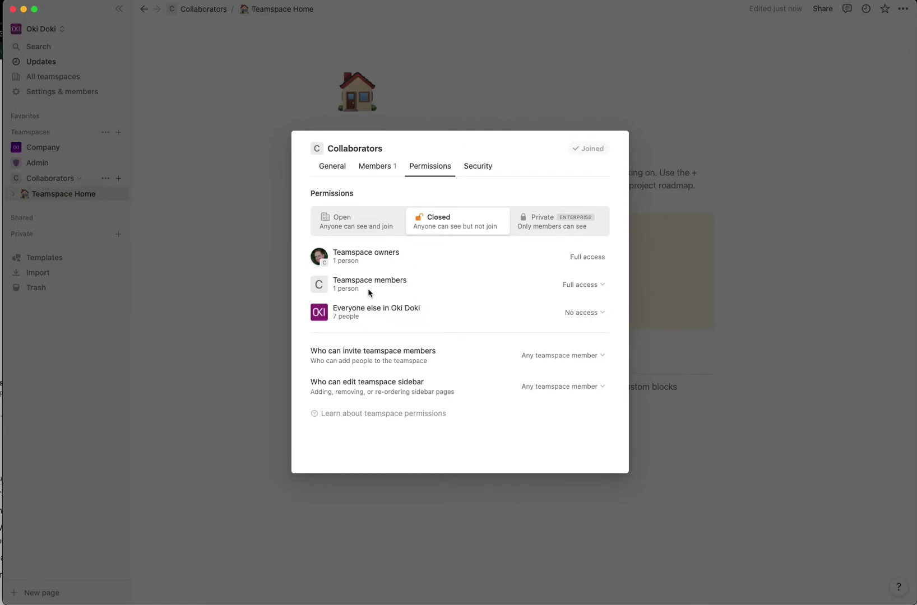
pyautogui.click(586, 292)
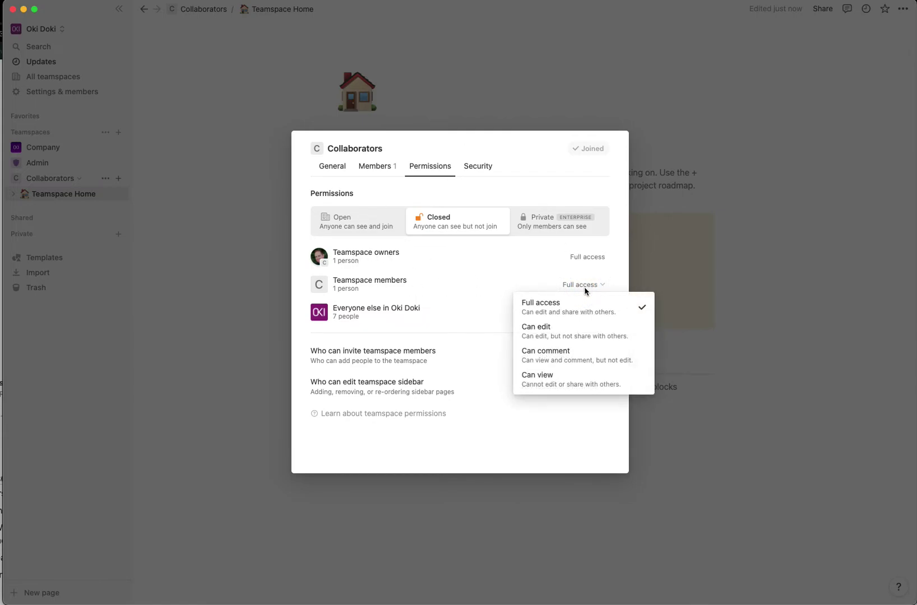
pyautogui.click(579, 379)
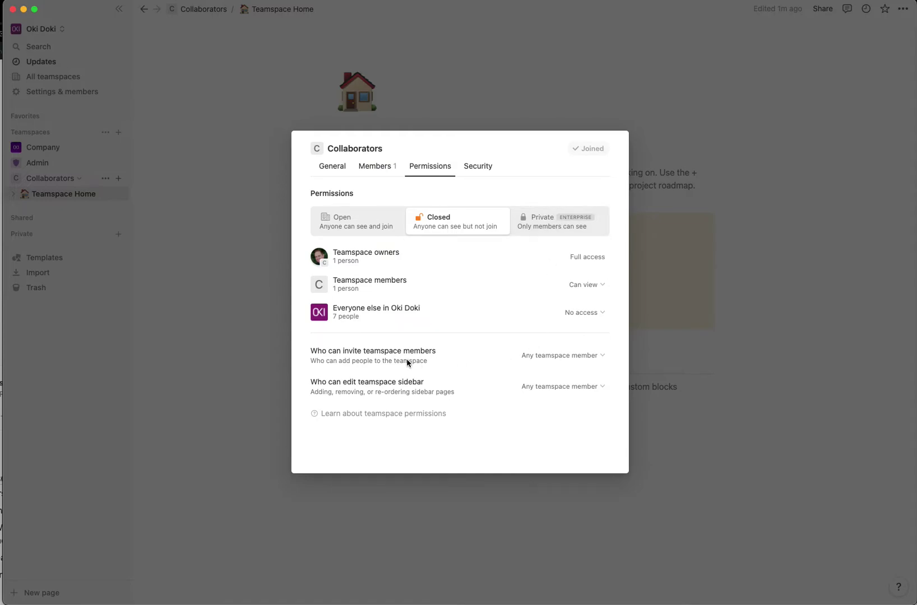
pyautogui.click(564, 358)
pyautogui.click(560, 394)
pyautogui.click(569, 384)
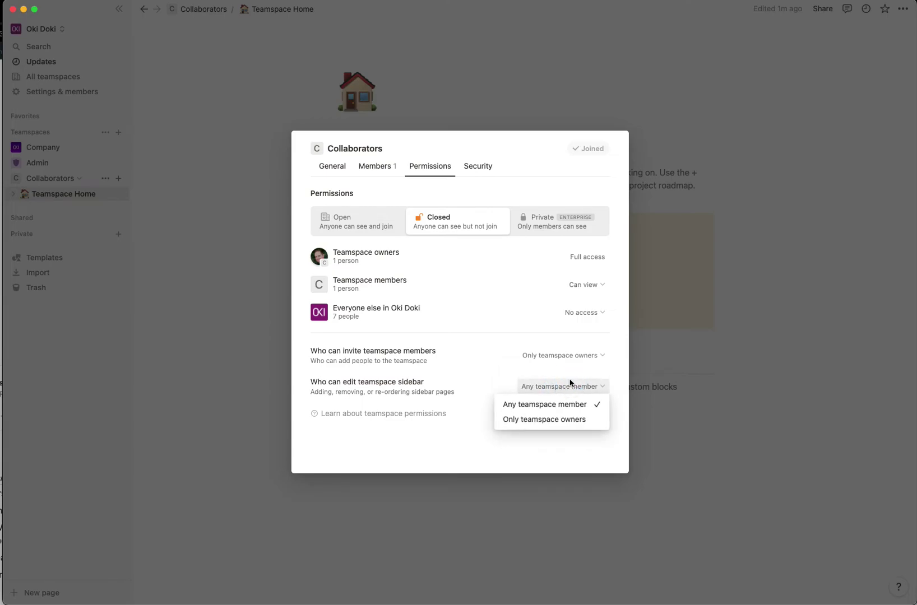
pyautogui.click(562, 421)
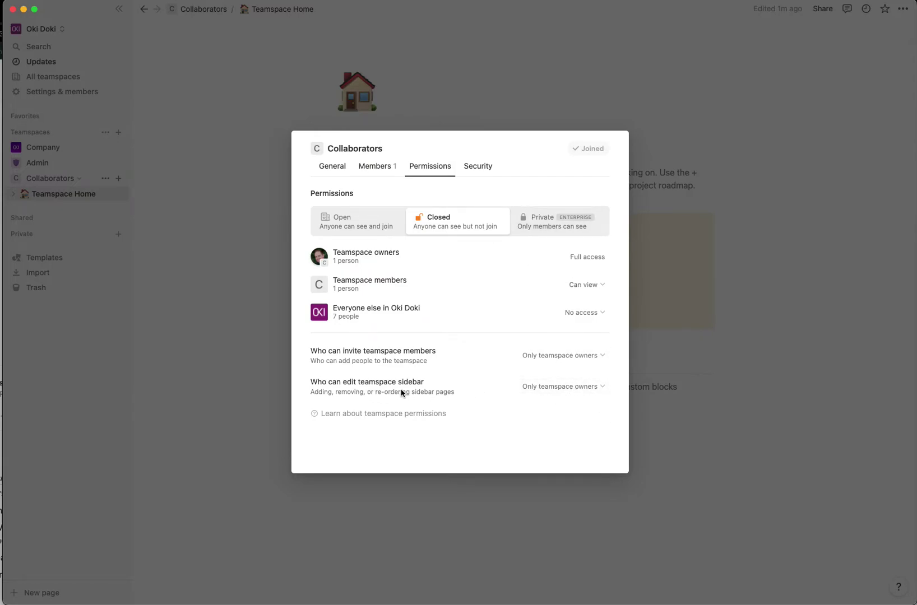
# Review the Security, Permissions, Members and General tabs, then close the teamspace settings.
pyautogui.click(478, 166)
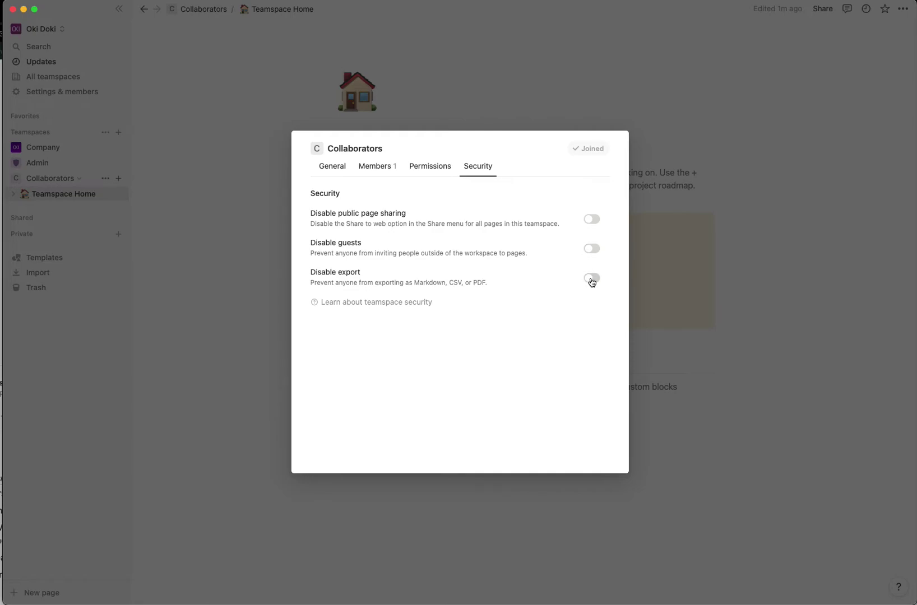
pyautogui.click(430, 166)
pyautogui.click(376, 167)
pyautogui.click(346, 171)
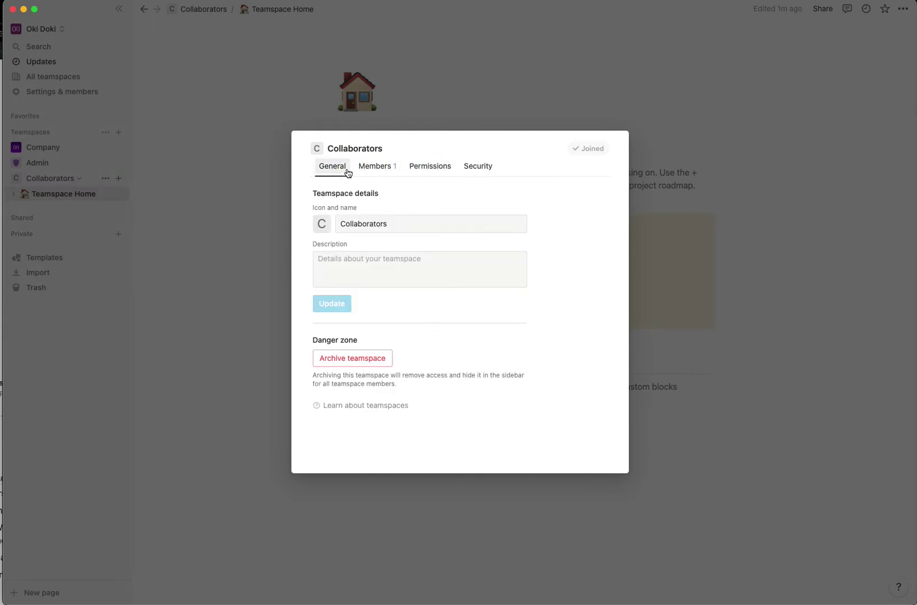
pyautogui.press('Escape')
# Return to the Notion window and show who has access to Teamspace Home.
pyautogui.press('super+Tab')
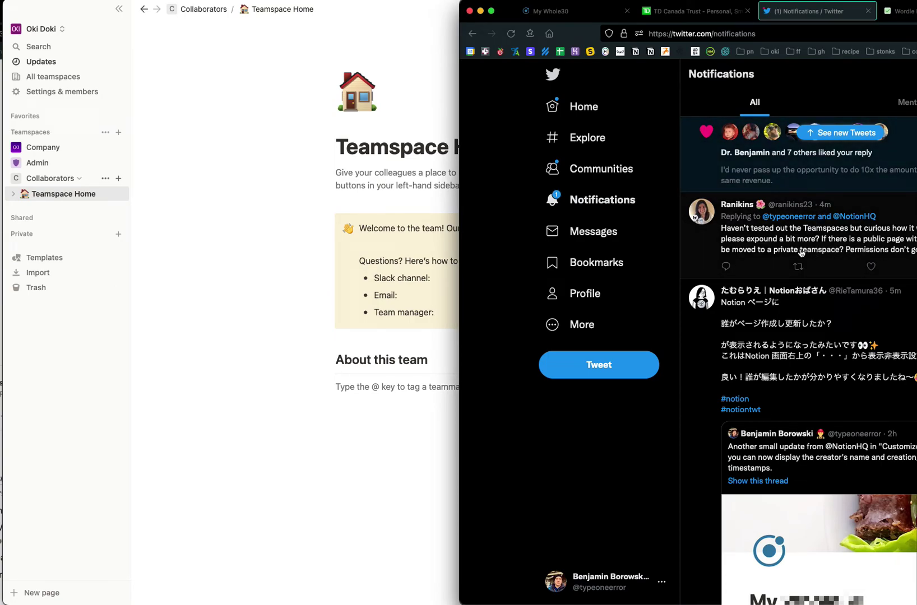
pyautogui.click(312, 256)
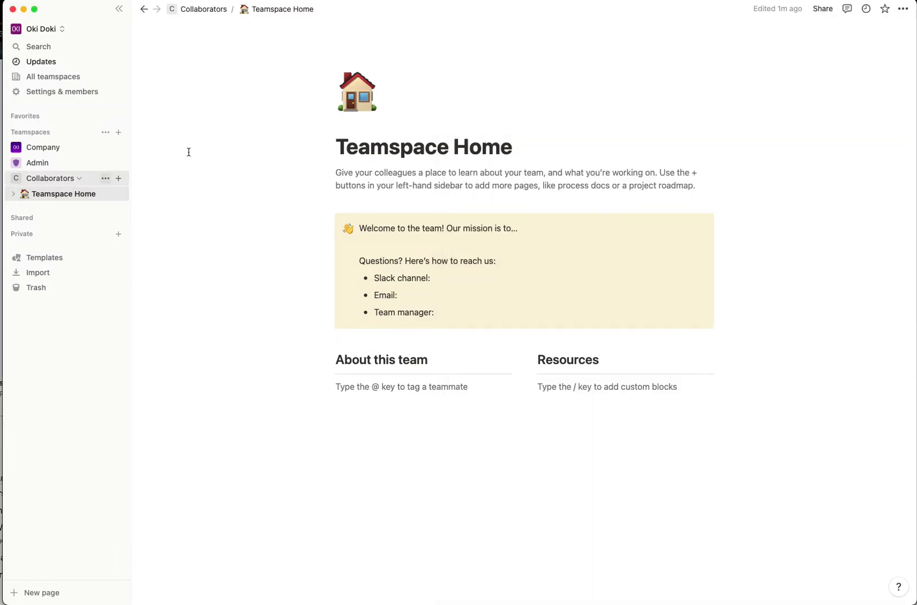
pyautogui.click(819, 11)
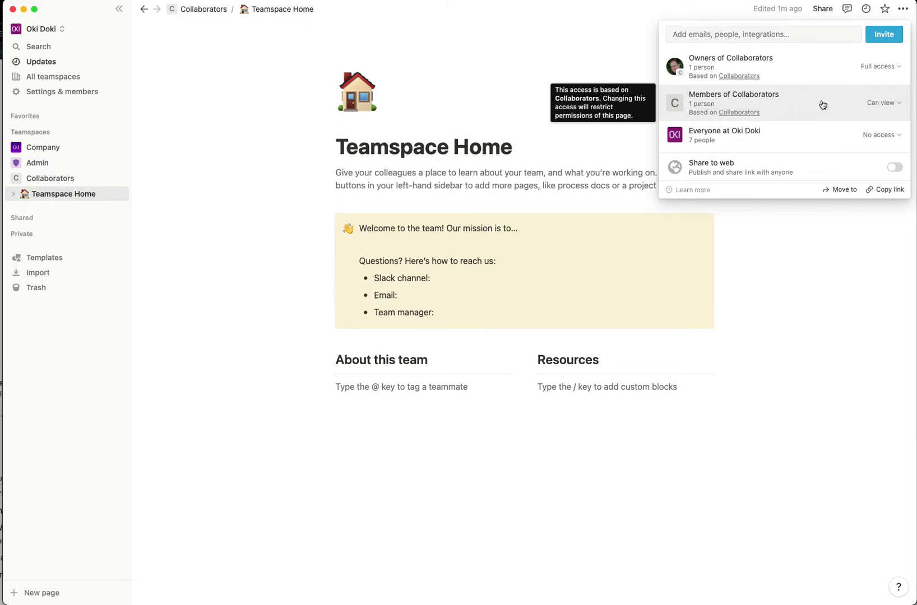
pyautogui.click(716, 35)
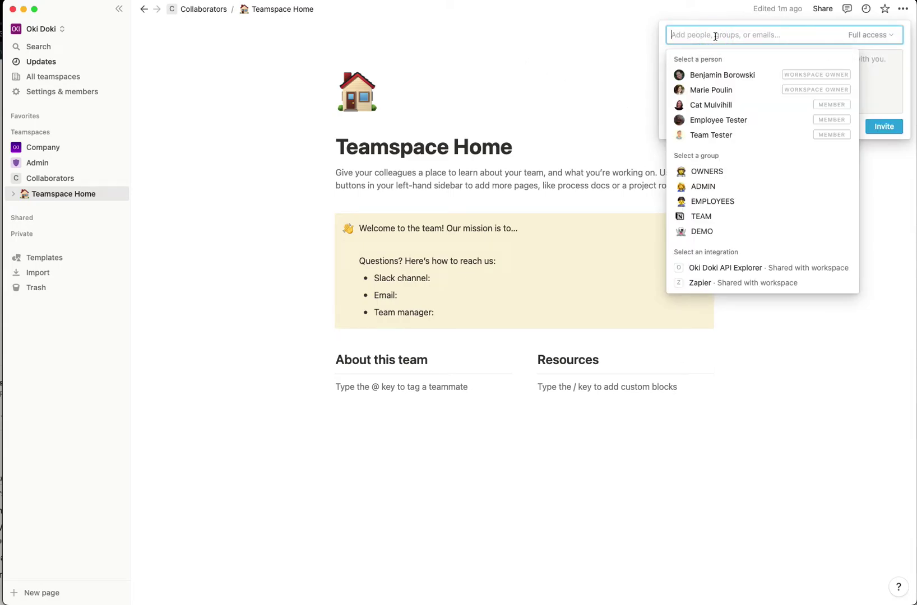
pyautogui.write('admin')
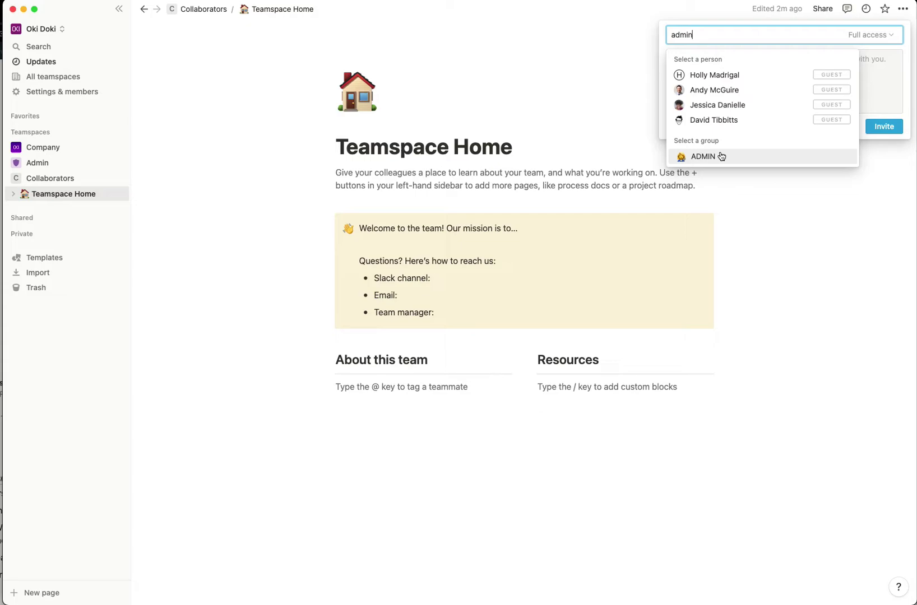
pyautogui.click(720, 155)
pyautogui.click(791, 38)
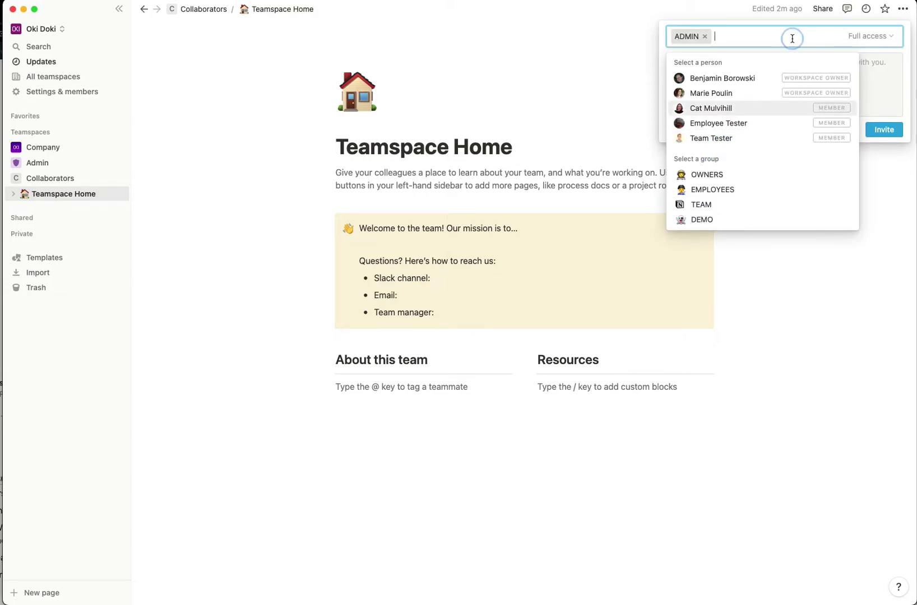
pyautogui.click(702, 38)
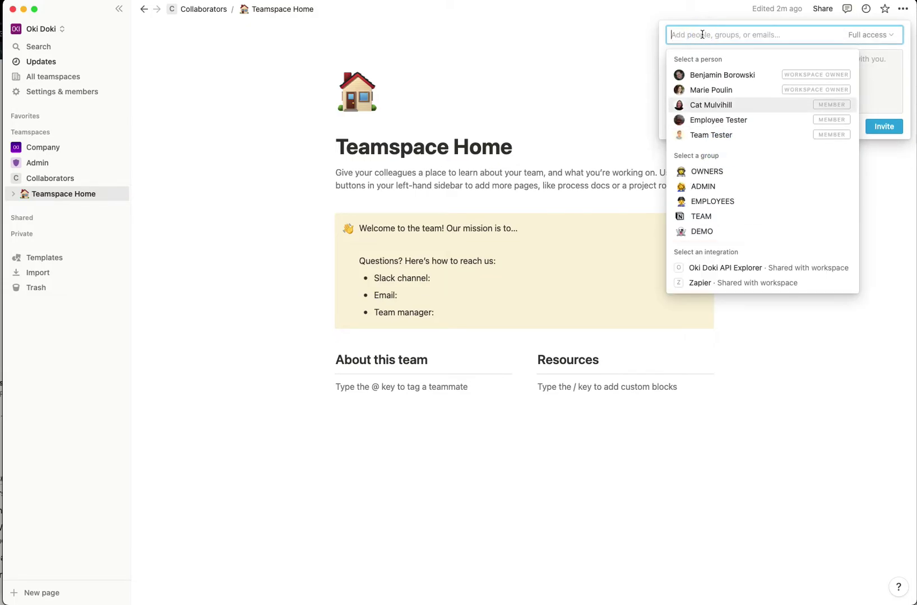
pyautogui.click(883, 87)
pyautogui.click(835, 127)
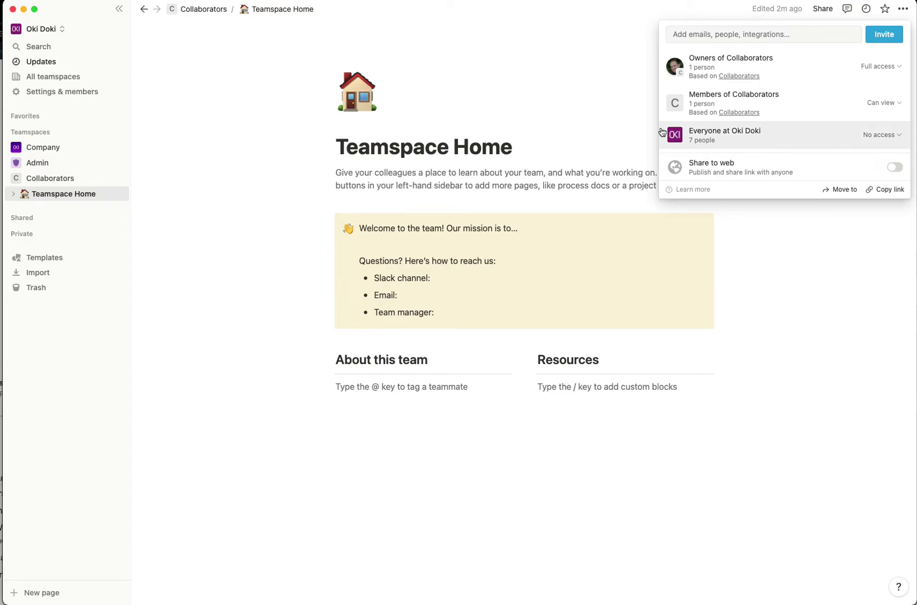
pyautogui.click(607, 125)
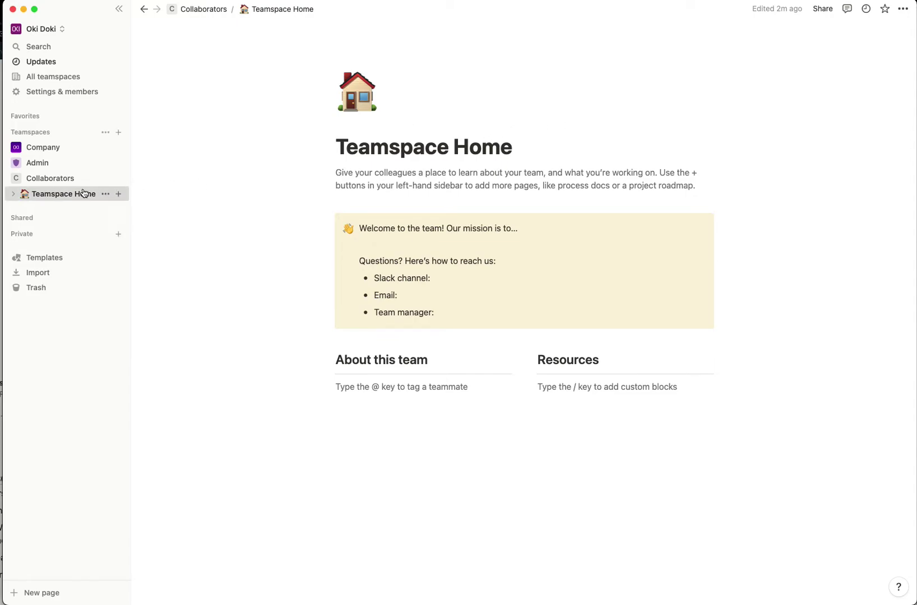
# Add a private page titled 'Private Page' and show its options menu.
pyautogui.click(118, 234)
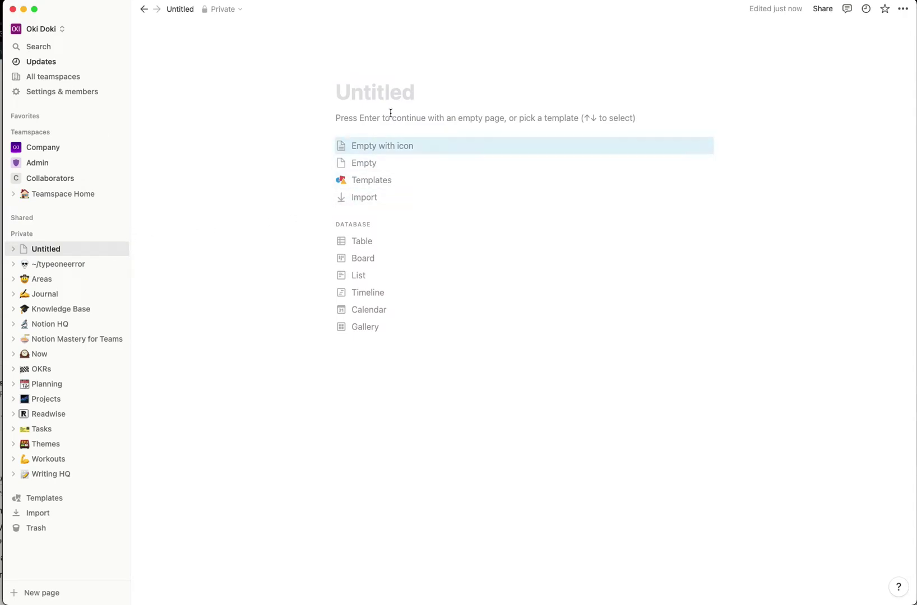
pyautogui.write('Private Page')
pyautogui.click(901, 8)
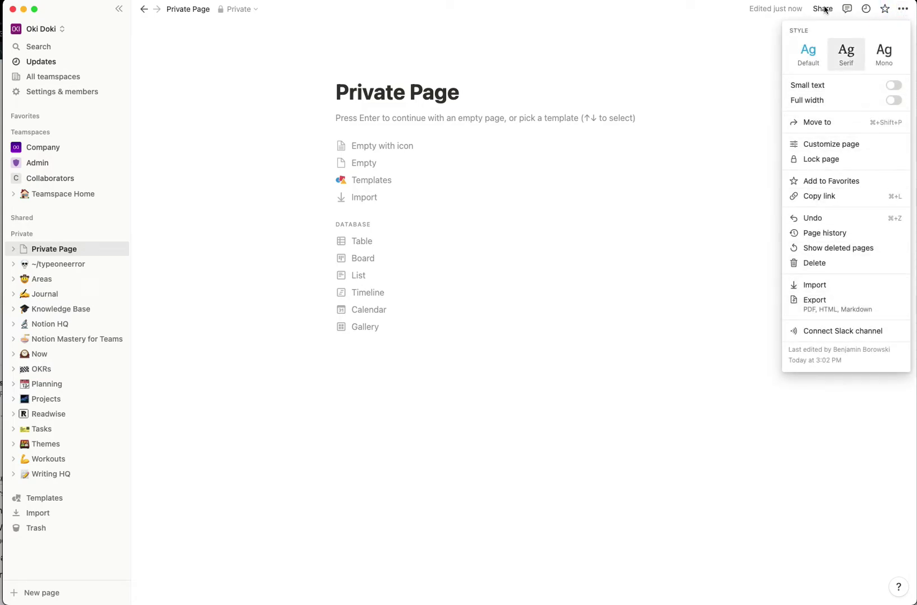
# Publish Private Page to the web and try dragging it toward Collaborators.
pyautogui.click(822, 9)
pyautogui.click(895, 123)
pyautogui.click(512, 31)
pyautogui.click(54, 253)
pyautogui.moveTo(54, 253)
pyautogui.mouseDown()
pyautogui.moveTo(74, 179)
pyautogui.moveTo(64, 201)
pyautogui.moveTo(63, 264)
pyautogui.moveTo(62, 253)
pyautogui.mouseUp()
# Disable public page sharing in Collaborators' Security settings, then drag Private Page under Teamspace Home.
pyautogui.click(105, 178)
pyautogui.click(125, 194)
pyautogui.click(479, 167)
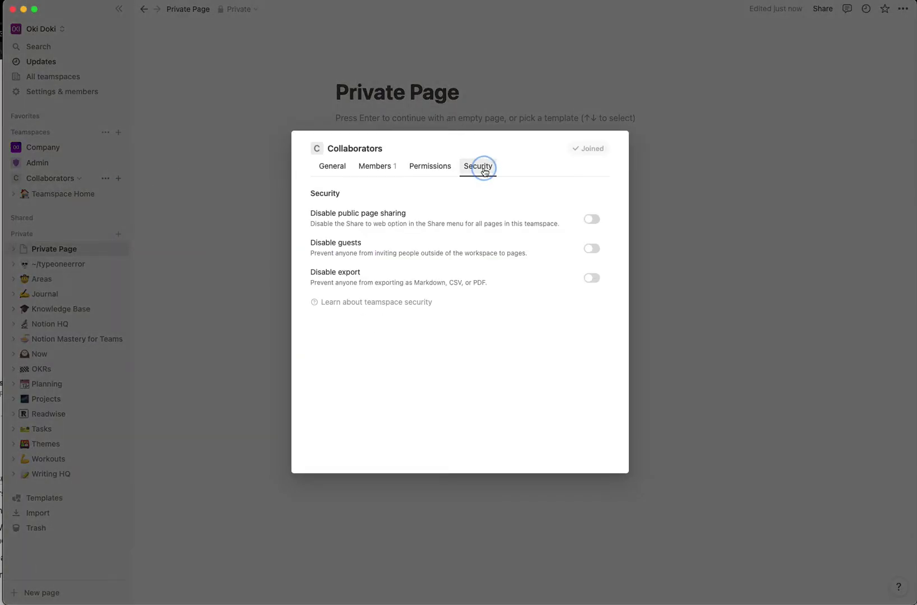
pyautogui.click(586, 219)
pyautogui.click(448, 321)
pyautogui.click(233, 220)
pyautogui.moveTo(72, 250); pyautogui.dragTo(78, 192)
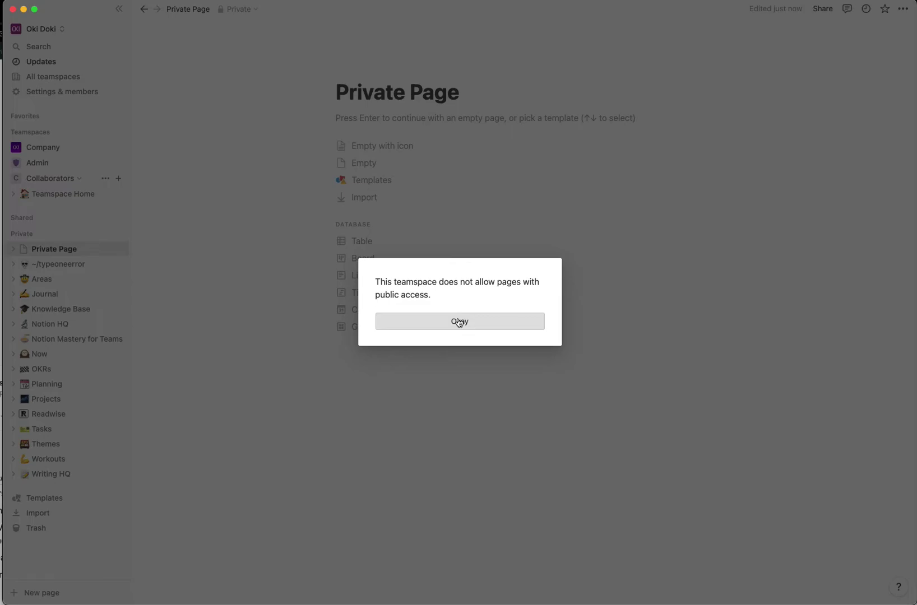
# Dismiss the public-access warning with Okay and collapse Collaborators in the sidebar.
pyautogui.click(458, 321)
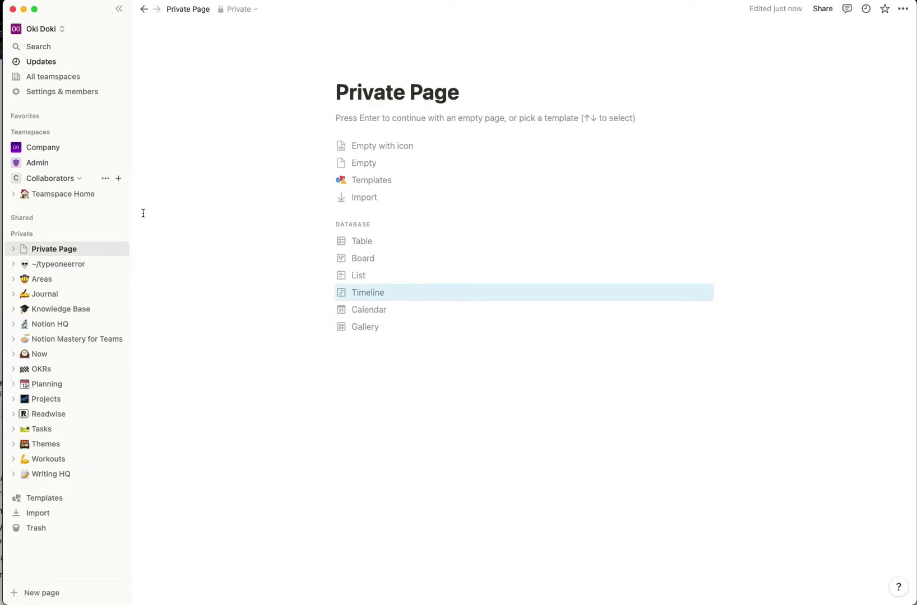
pyautogui.click(74, 180)
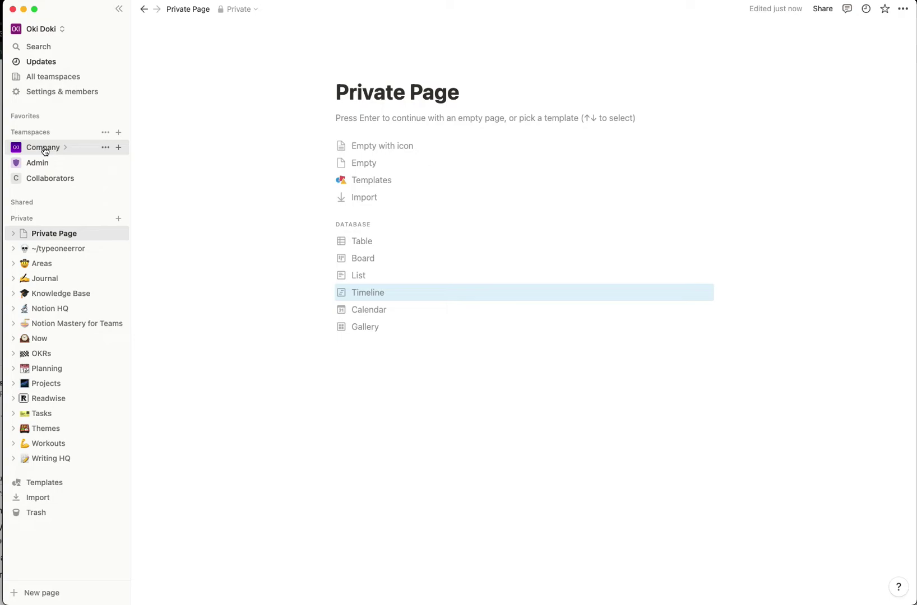
# Review the Company and Admin teamspace pages, then show the teamspaces section options.
pyautogui.click(67, 149)
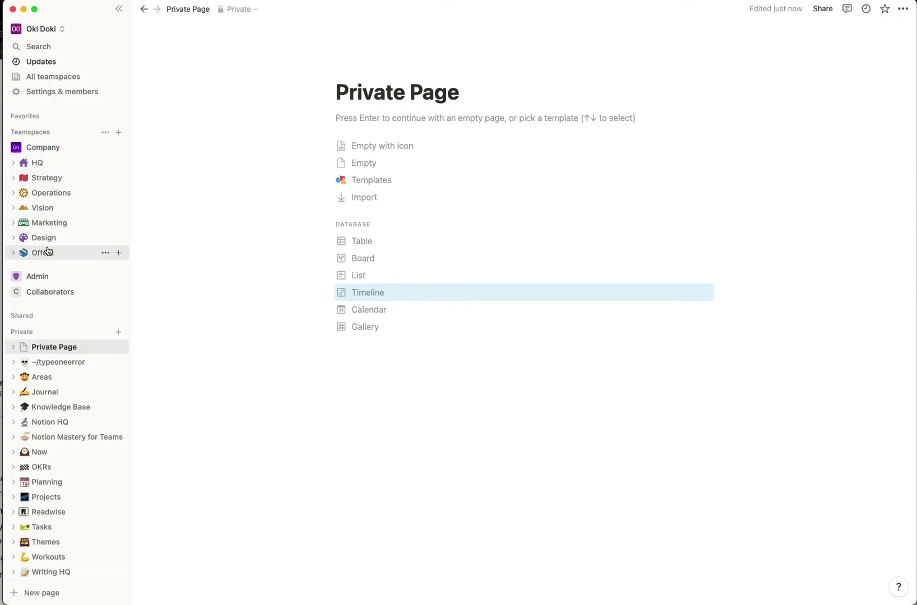
pyautogui.click(66, 149)
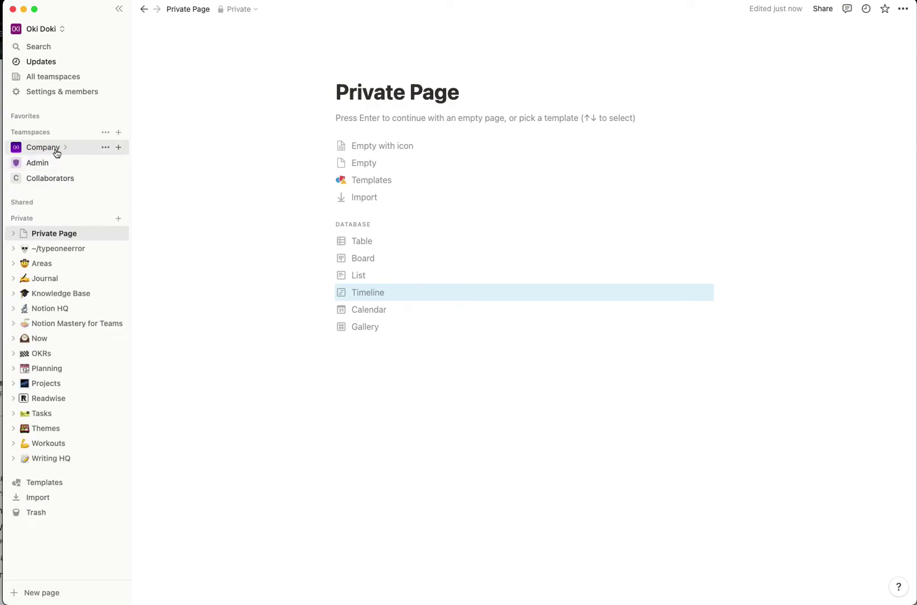
pyautogui.click(55, 165)
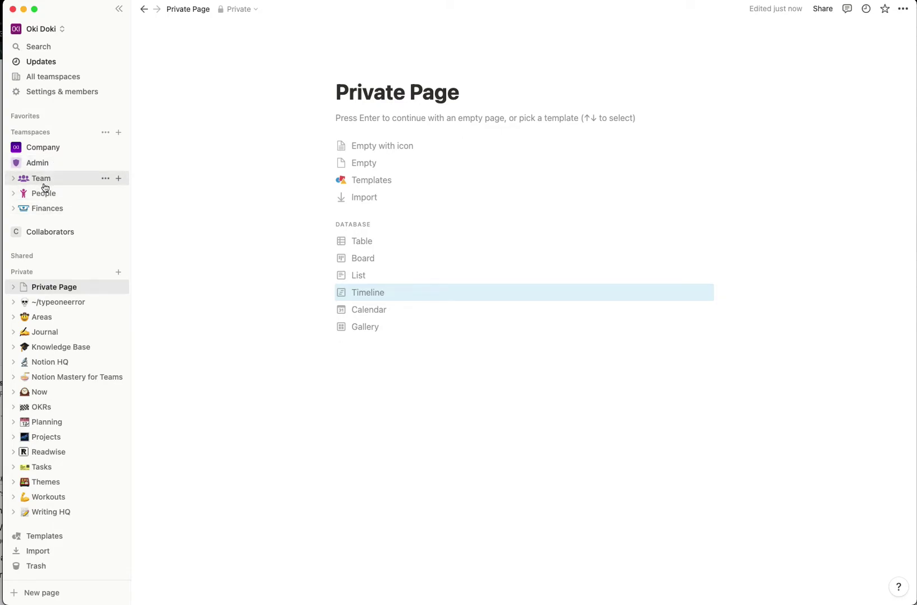
pyautogui.click(55, 166)
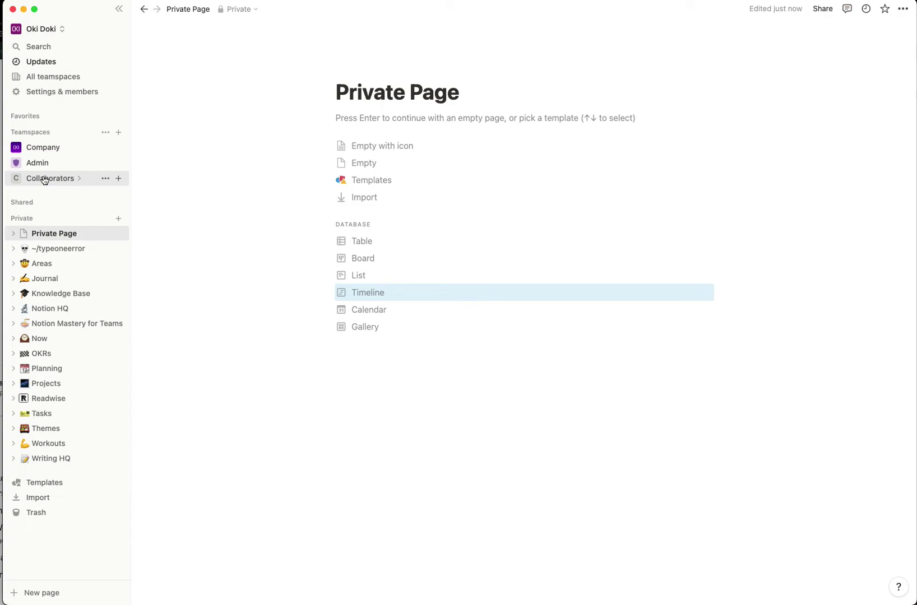
pyautogui.click(105, 132)
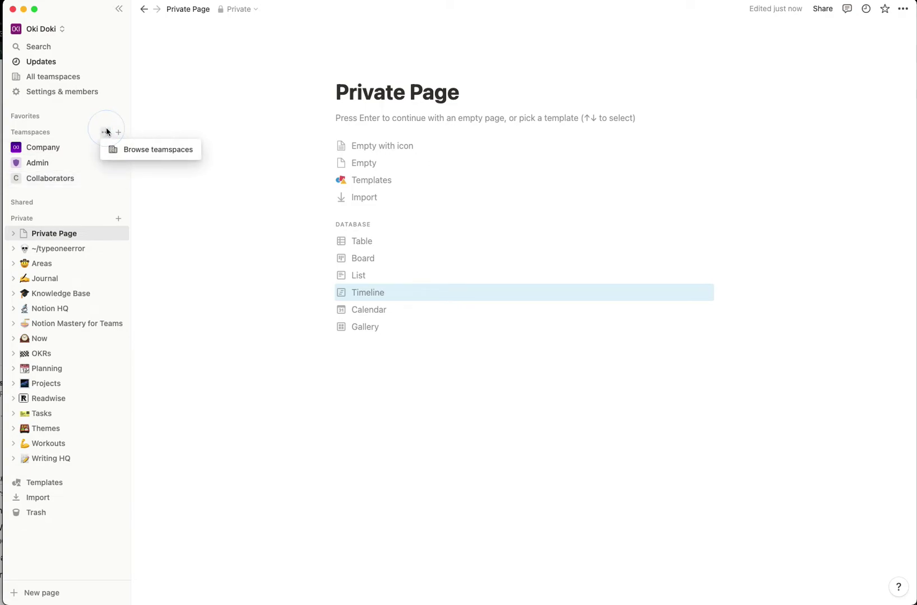
pyautogui.click(138, 151)
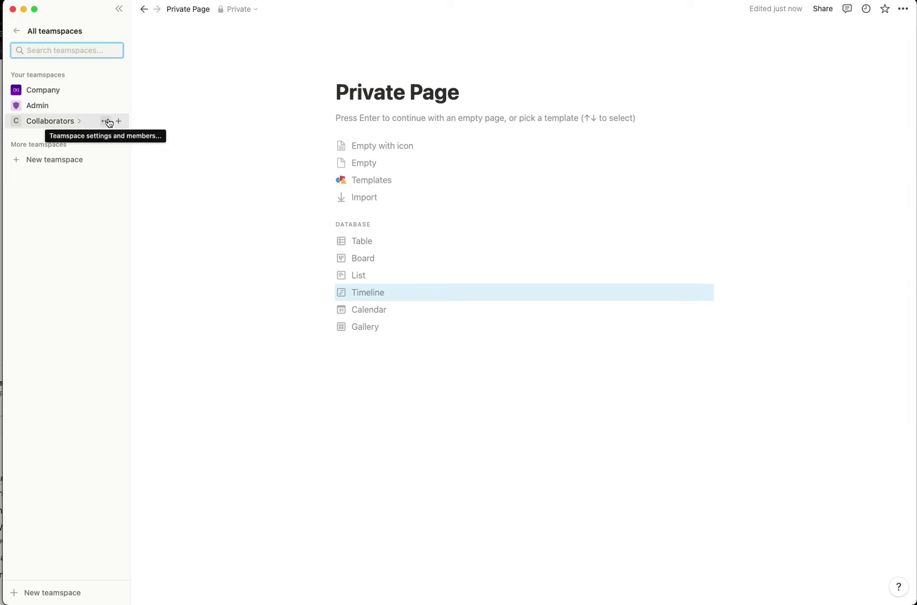
pyautogui.click(105, 121)
pyautogui.click(128, 139)
pyautogui.click(386, 167)
pyautogui.click(435, 165)
pyautogui.click(377, 166)
pyautogui.click(426, 168)
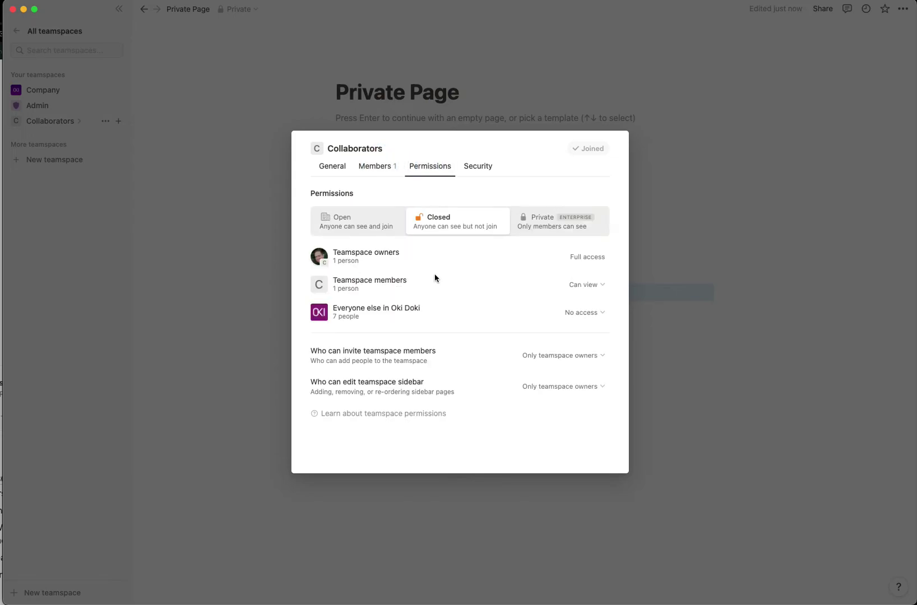
pyautogui.click(200, 206)
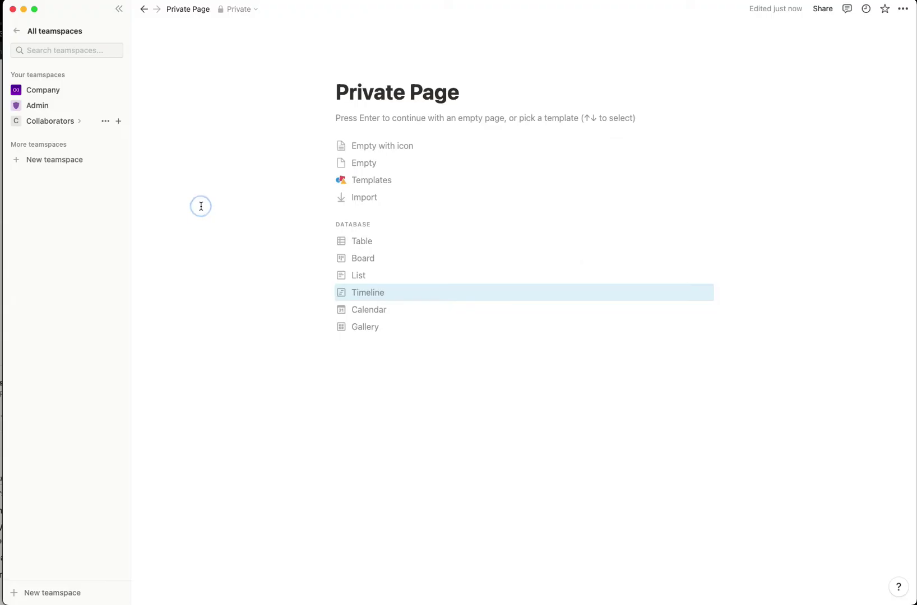
pyautogui.click(17, 32)
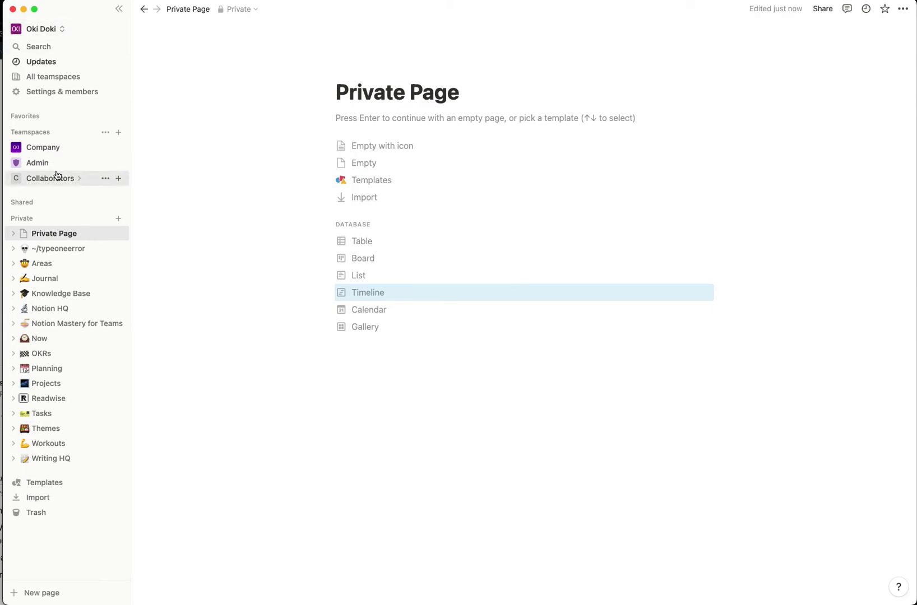
pyautogui.click(67, 79)
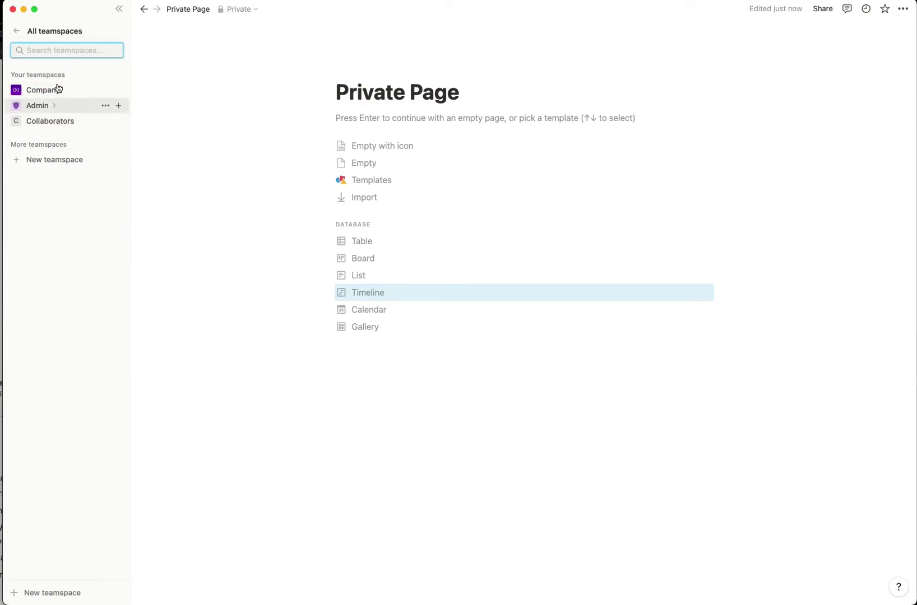
pyautogui.click(17, 32)
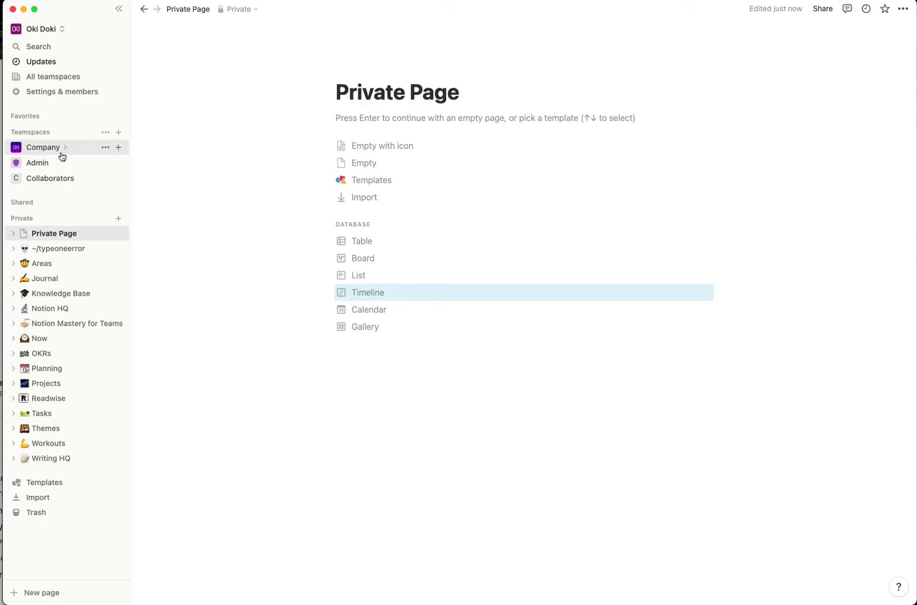
# Expand the Company and Admin teamspaces, check Private Page sharing, and open the HQ page.
pyautogui.click(60, 148)
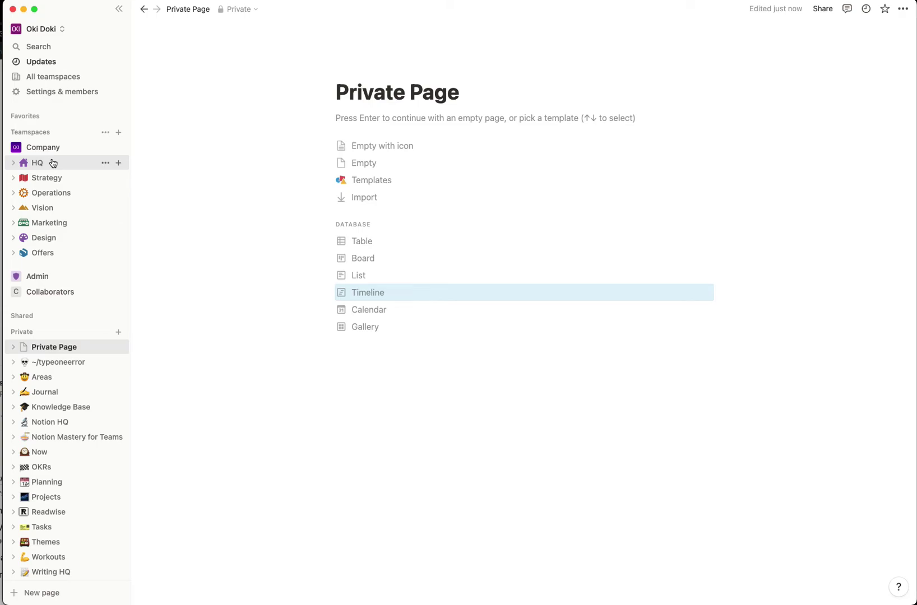
pyautogui.click(63, 278)
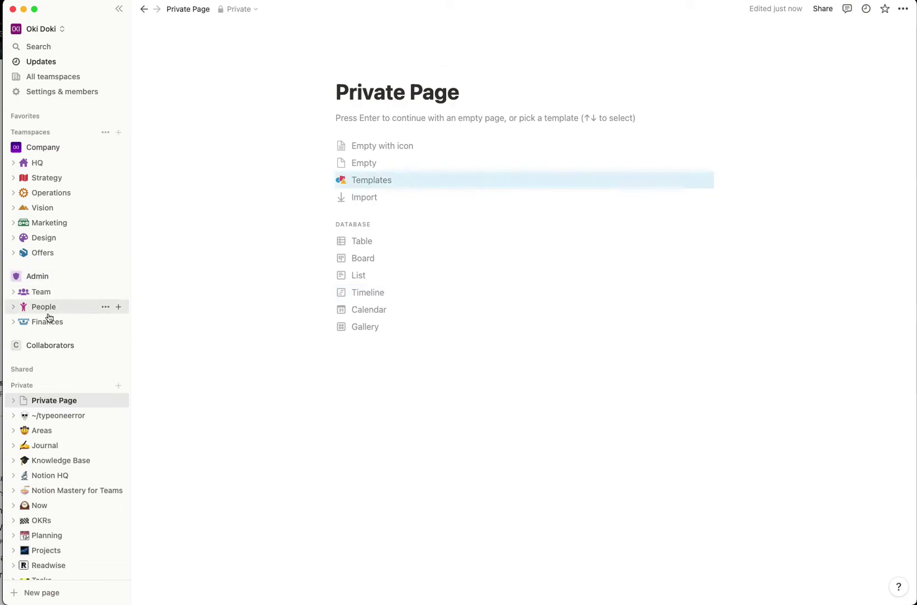
pyautogui.click(820, 9)
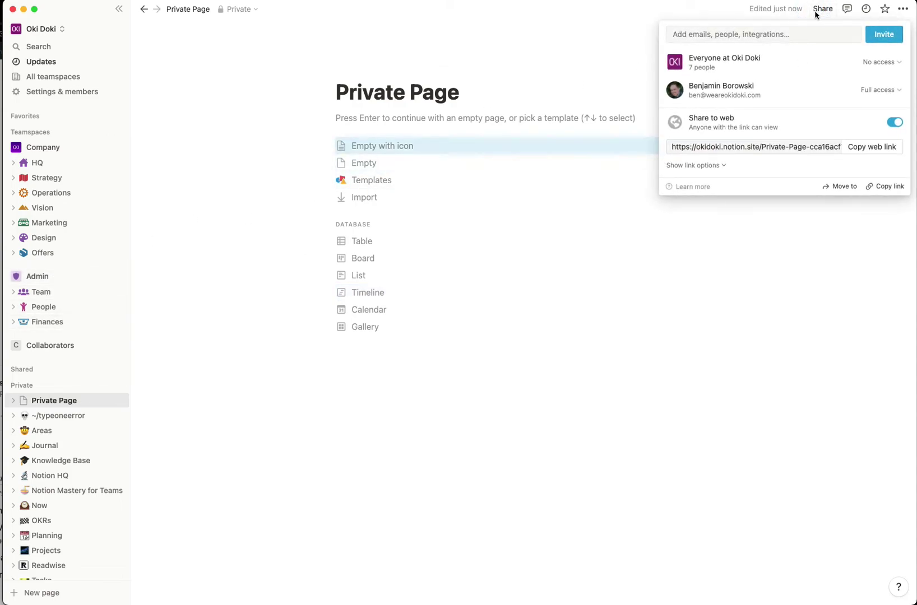
pyautogui.click(33, 162)
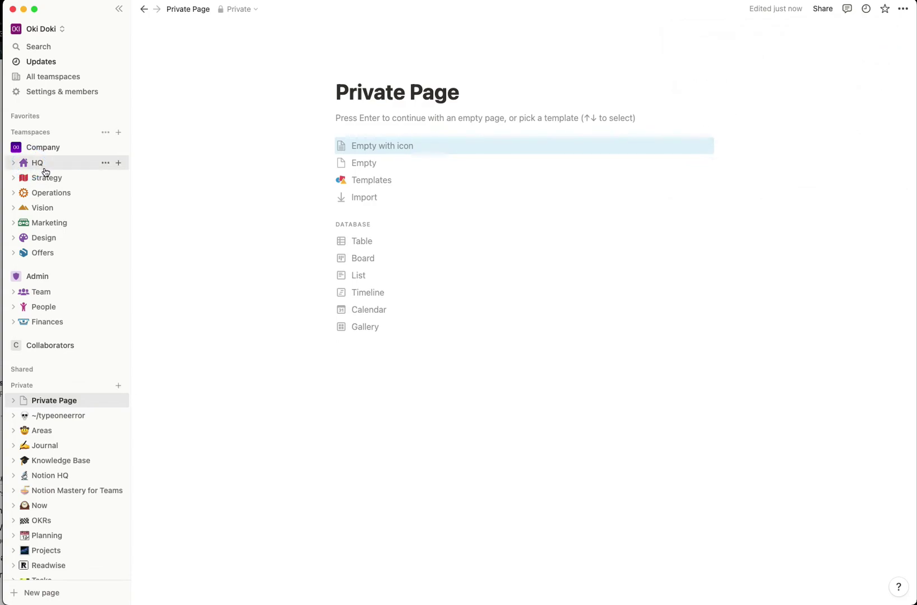
pyautogui.click(39, 166)
pyautogui.click(822, 9)
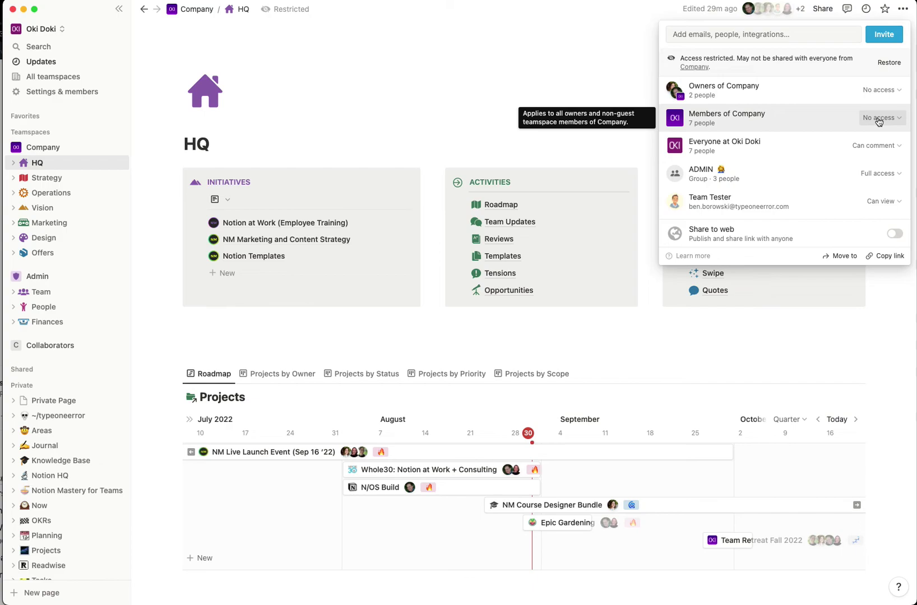
pyautogui.click(878, 121)
pyautogui.click(762, 146)
pyautogui.click(885, 118)
pyautogui.click(750, 117)
# Check the Owners of Company access options and leave them at No access.
pyautogui.click(874, 90)
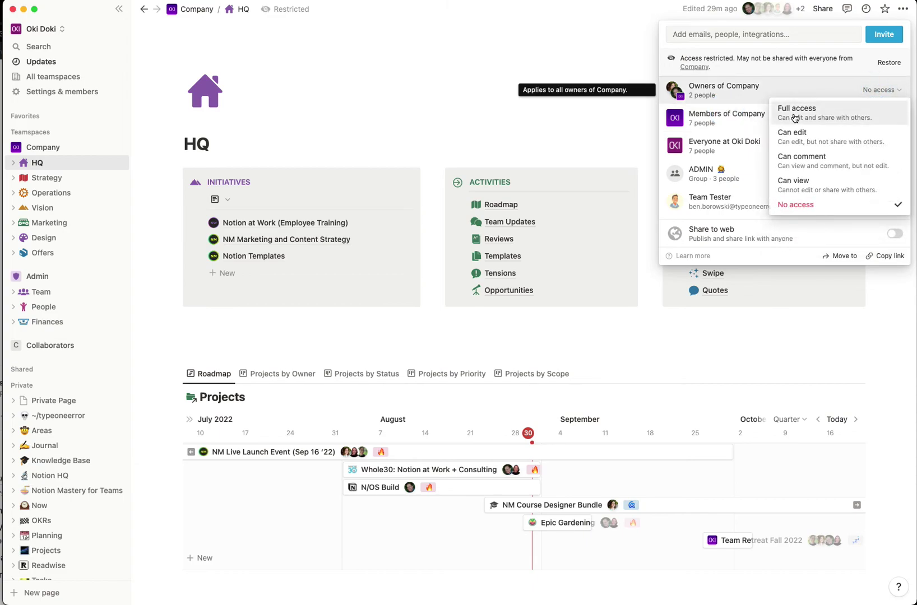
pyautogui.click(729, 94)
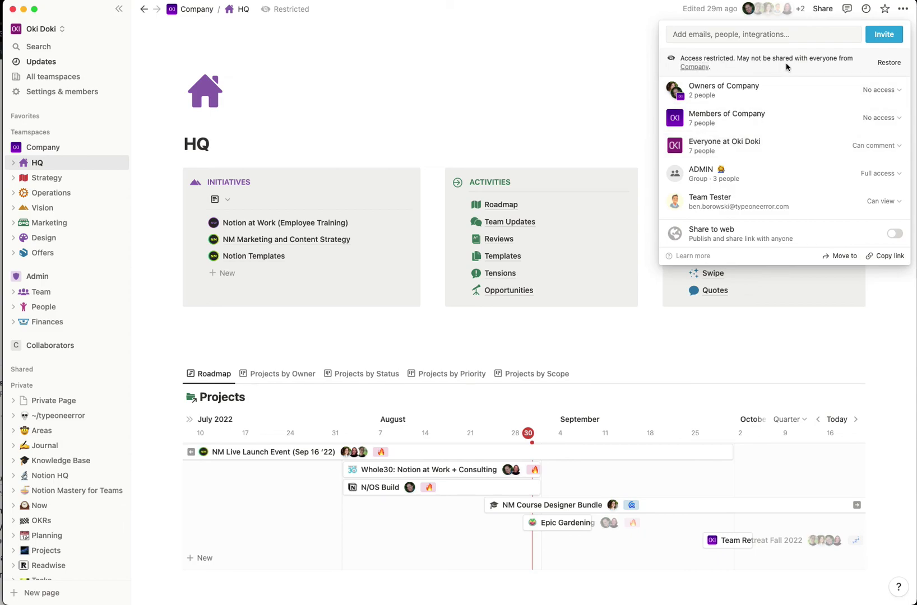
# Review the Company teamspace's default permissions in its settings.
pyautogui.click(696, 67)
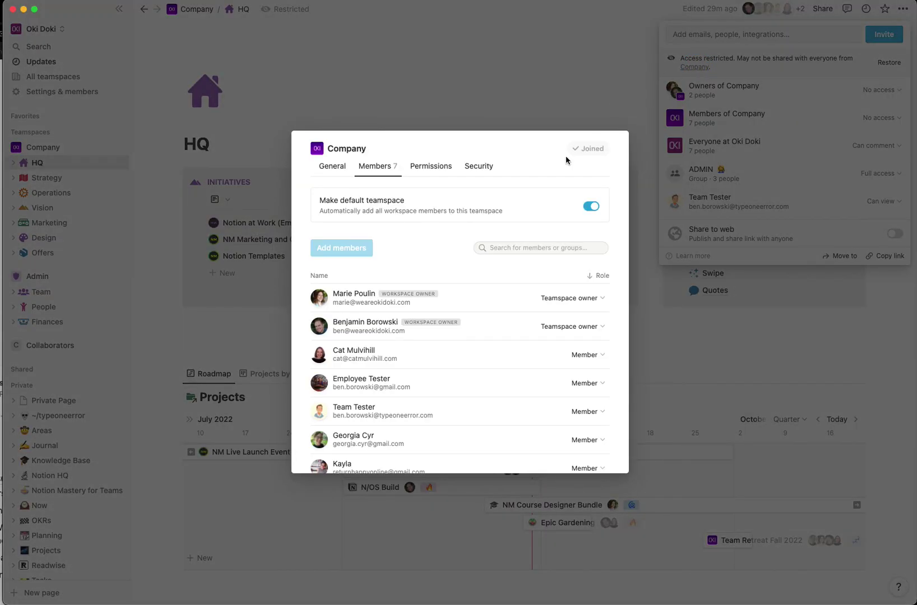
pyautogui.click(421, 163)
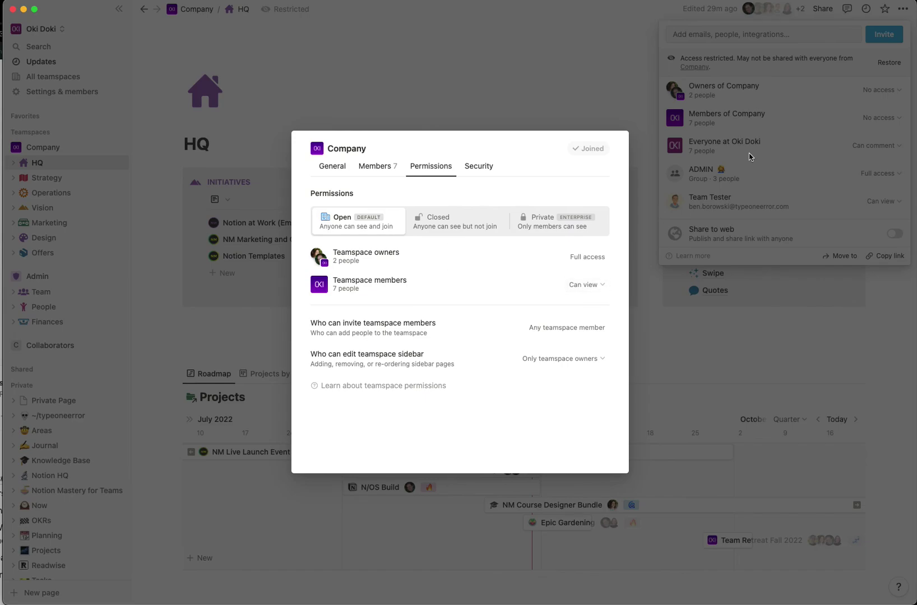
pyautogui.press('Escape')
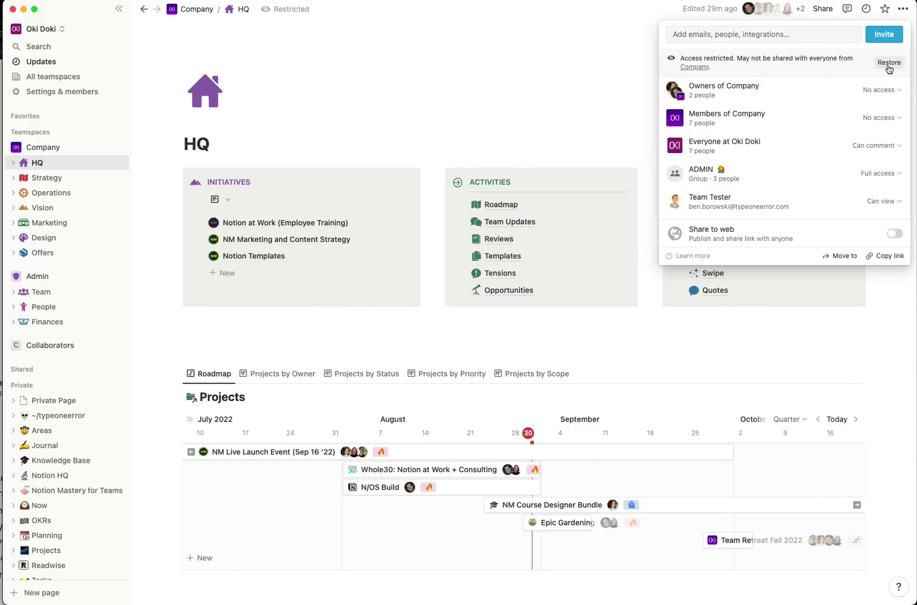
# Restore HQ's inherited Company access: Owners Full access, Members Can view.
pyautogui.click(886, 64)
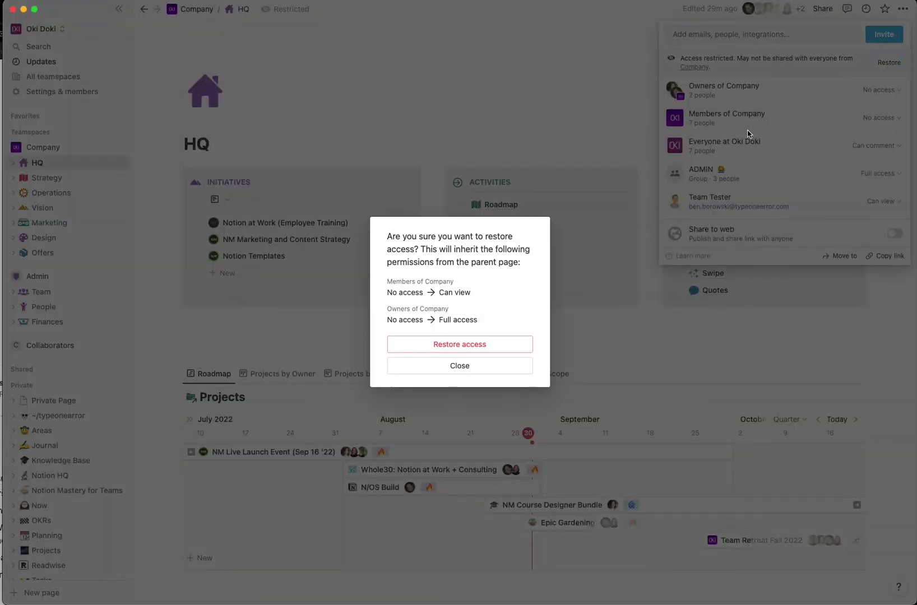
pyautogui.doubleClick(443, 291)
pyautogui.tripleClick(415, 281)
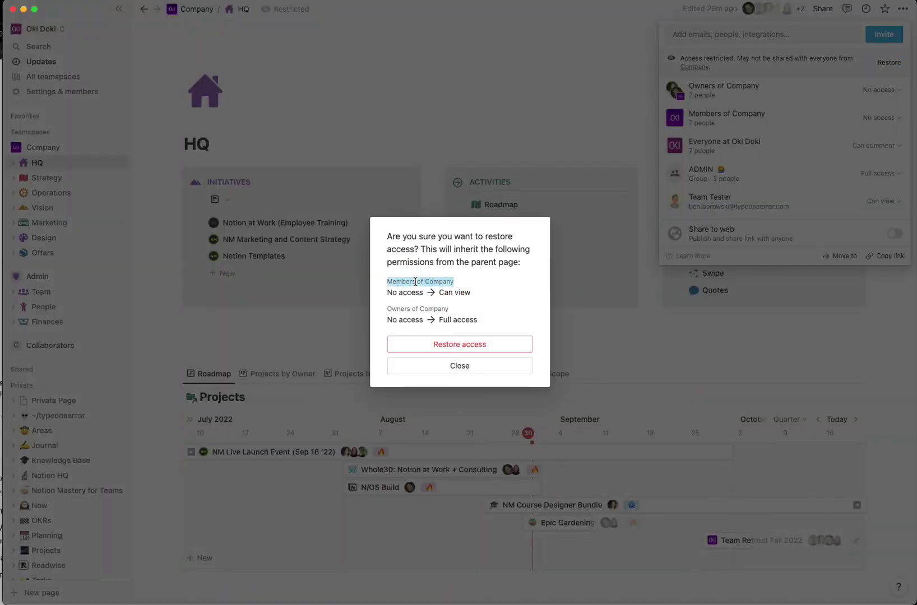
pyautogui.tripleClick(399, 309)
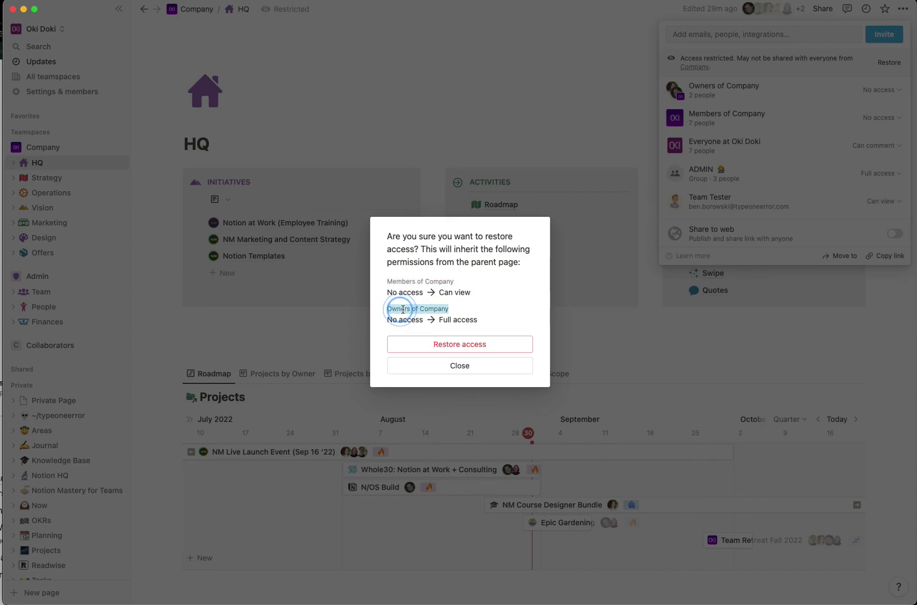
pyautogui.click(451, 348)
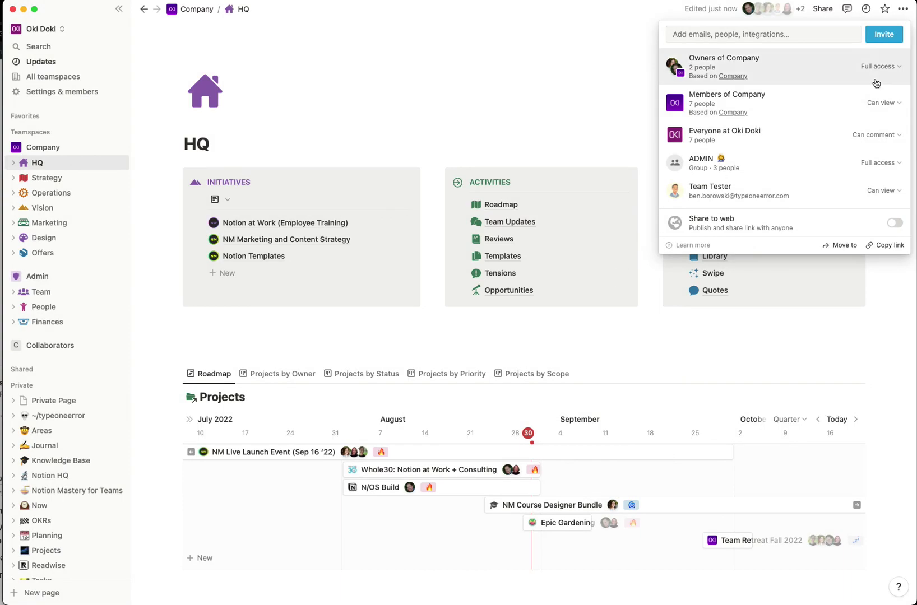
# Give Members of Company Can comment on HQ, leaving Everyone at Oki Doki on Can comment.
pyautogui.click(880, 104)
pyautogui.click(852, 176)
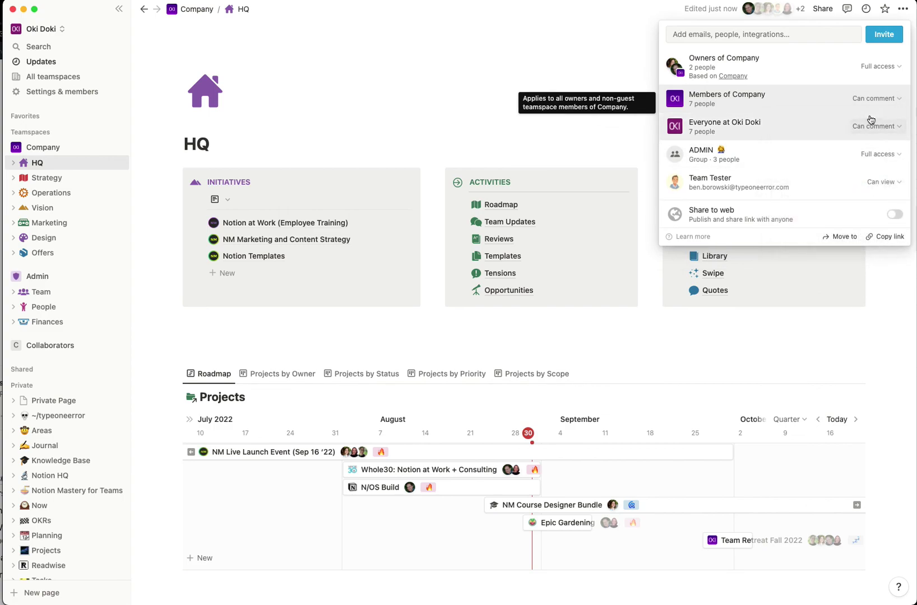
pyautogui.click(863, 132)
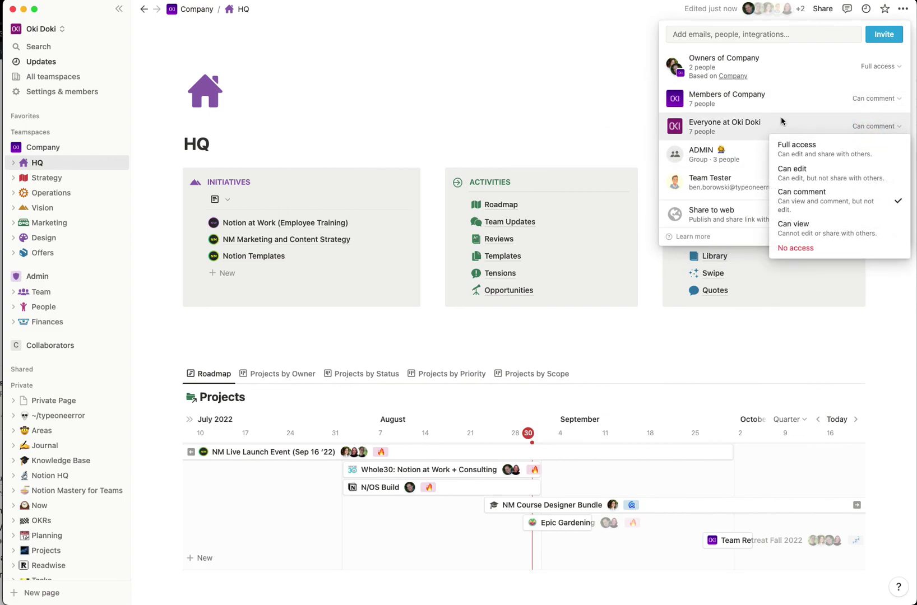
pyautogui.click(814, 122)
pyautogui.click(875, 126)
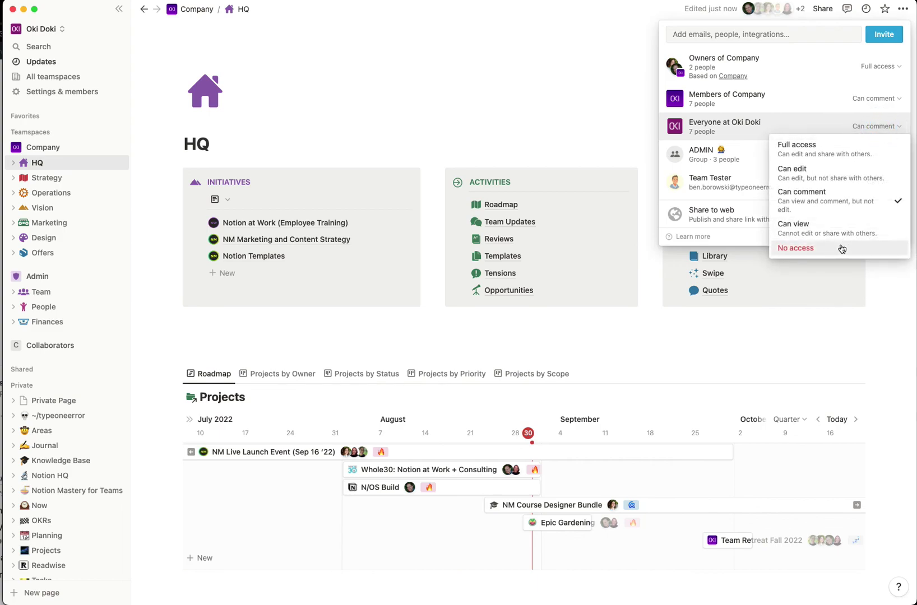
pyautogui.click(787, 107)
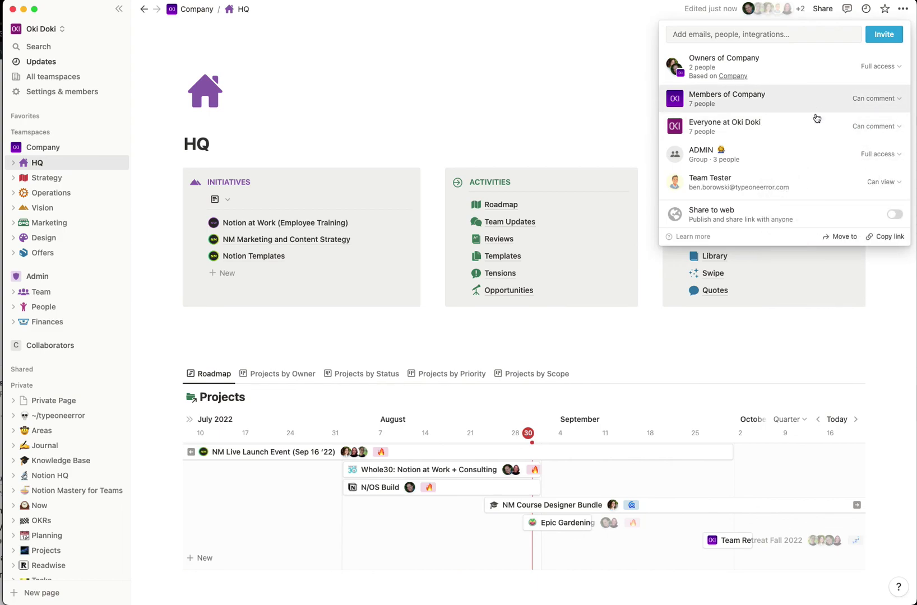
pyautogui.moveTo(816, 103)
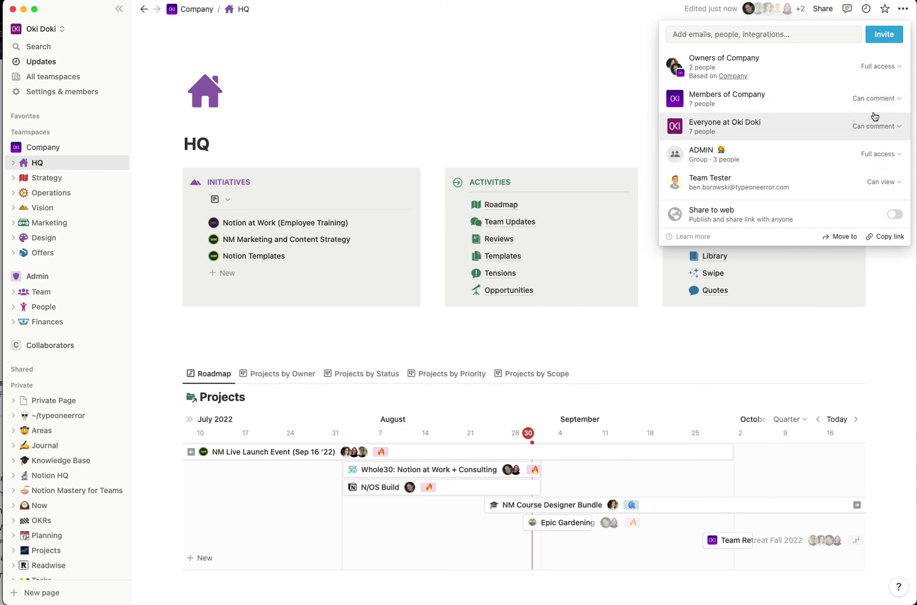
pyautogui.moveTo(875, 63)
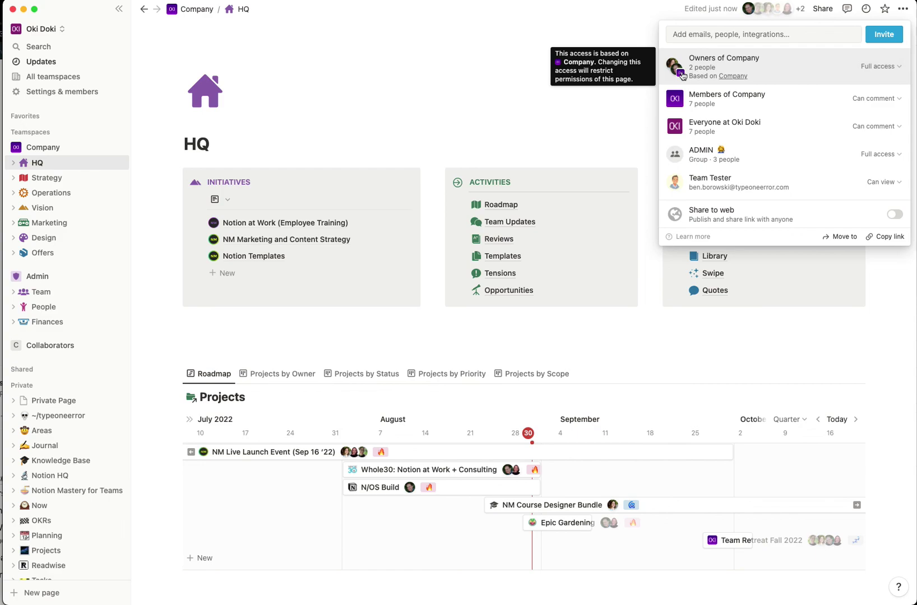